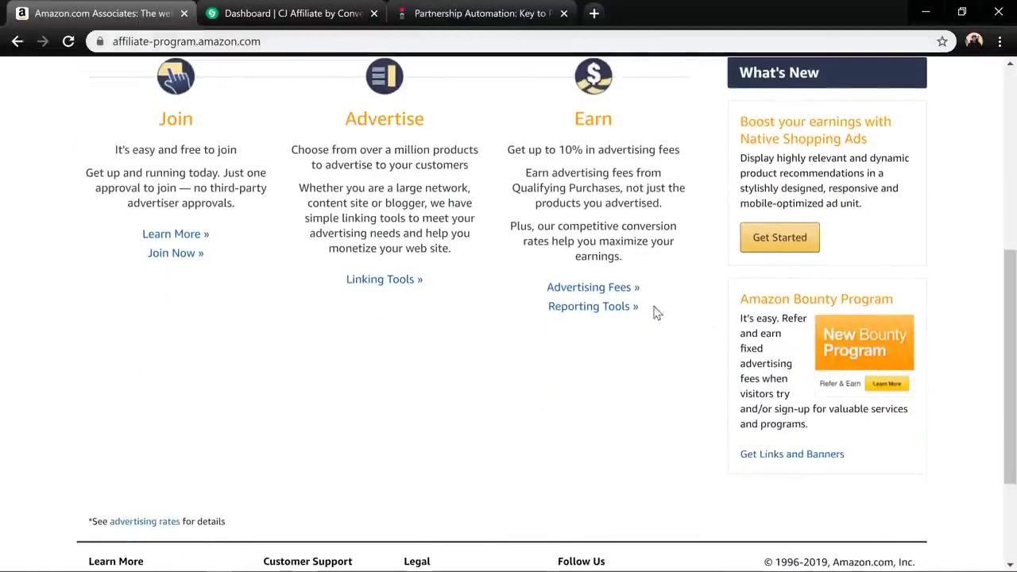
# - Open Advertising Fees and review Table 1, marking the 8.00% furniture and home rate
pyautogui.click(592, 288)
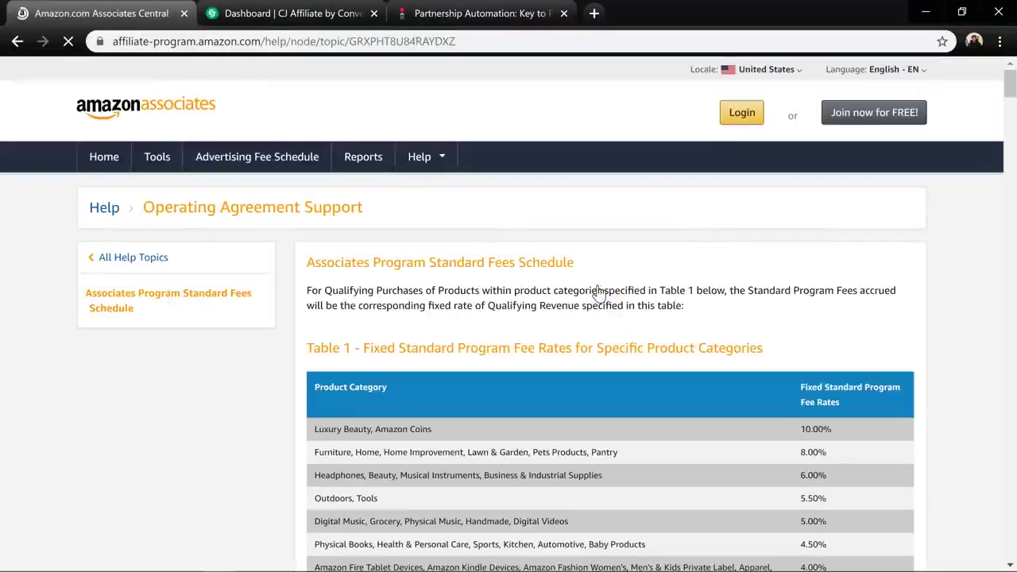
pyautogui.scroll(-3, 588, 268)
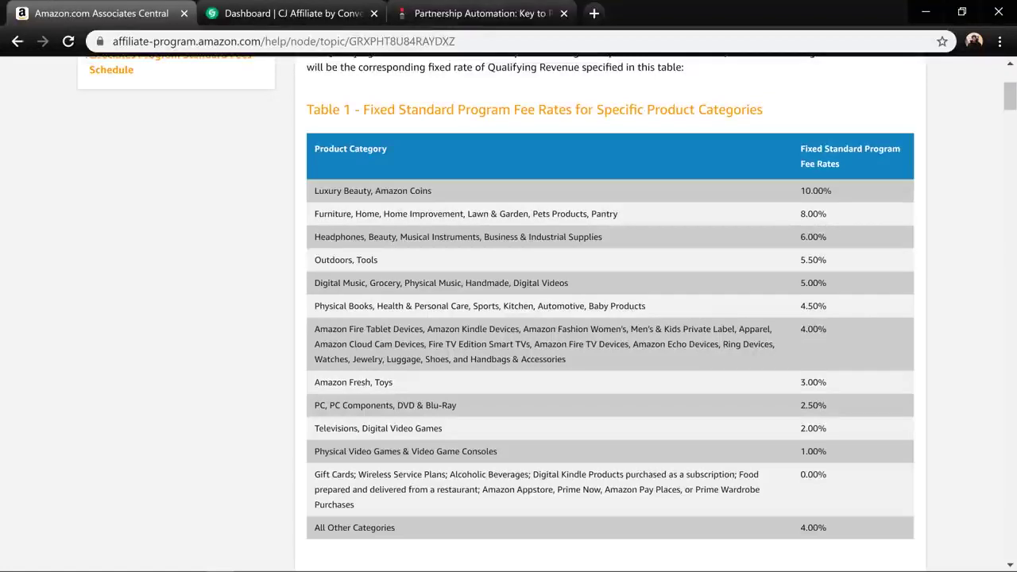
pyautogui.moveTo(828, 212); pyautogui.dragTo(799, 218)
# - Show This Week's CJ performance summary and view the sales and commission trend charts
pyautogui.click(265, 15)
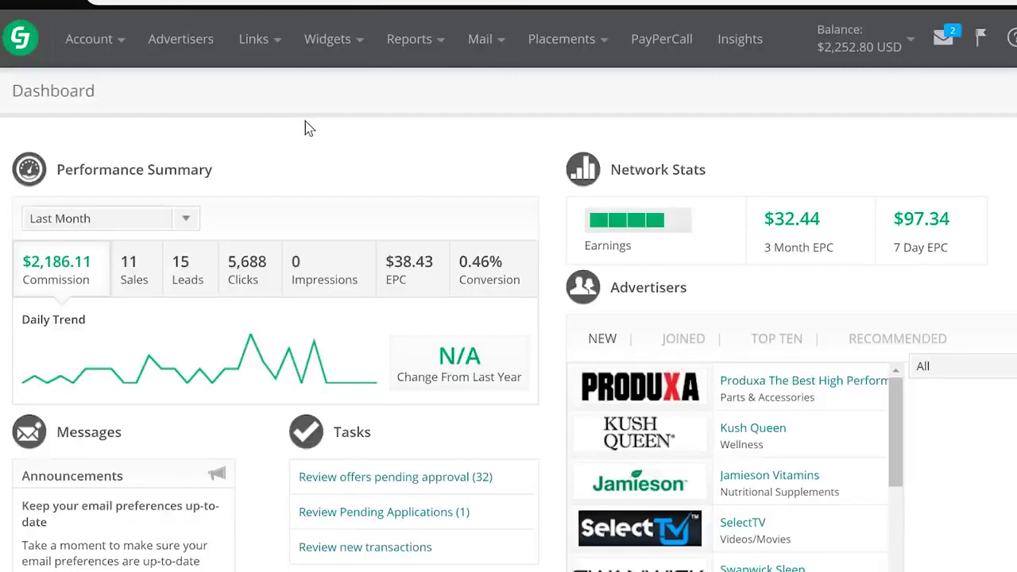
pyautogui.click(188, 221)
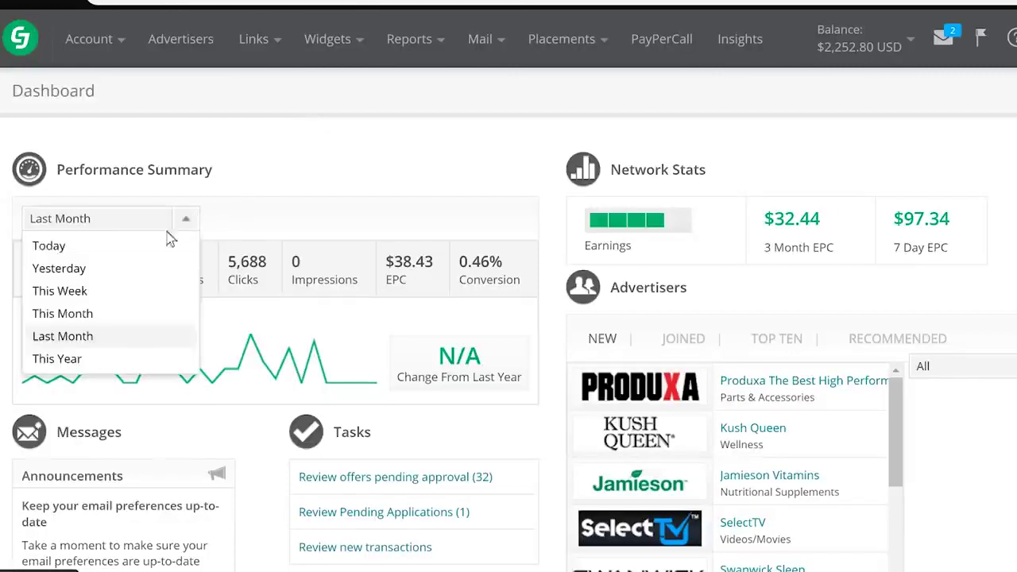
pyautogui.click(116, 293)
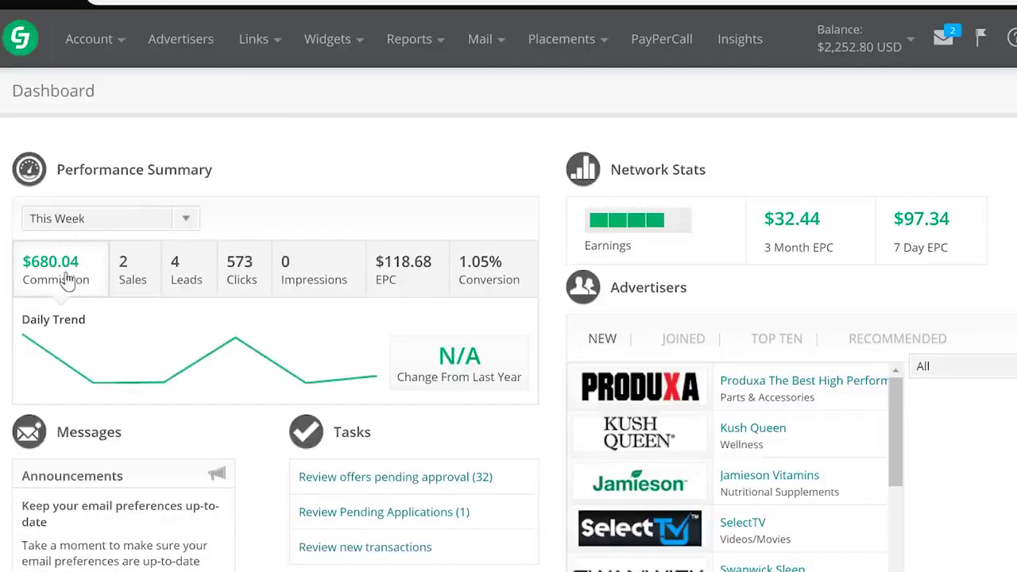
pyautogui.click(136, 285)
pyautogui.click(81, 267)
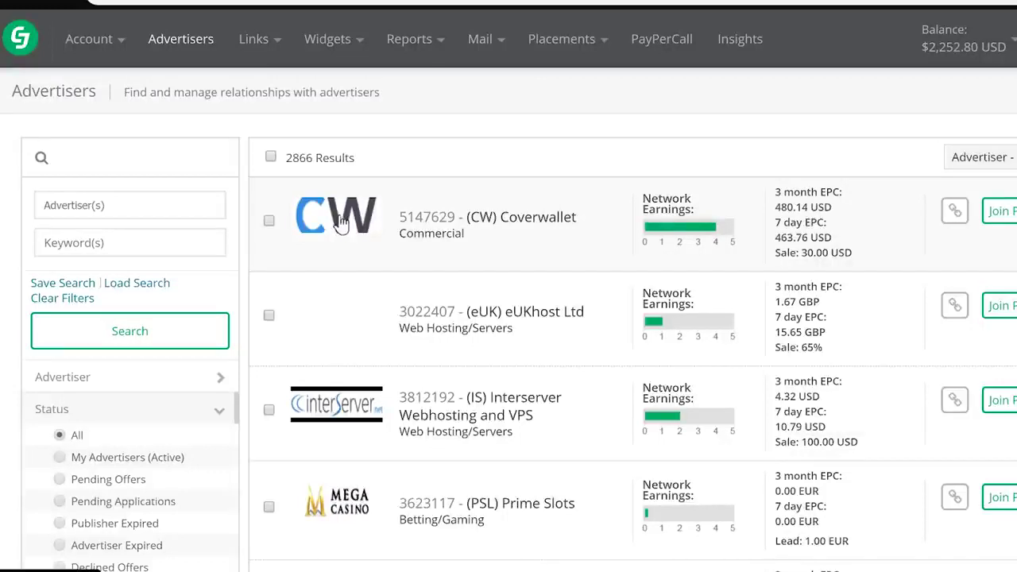
# - Scroll through the advertiser filter panel and expand the Category options
pyautogui.scroll(-1, 378, 270)
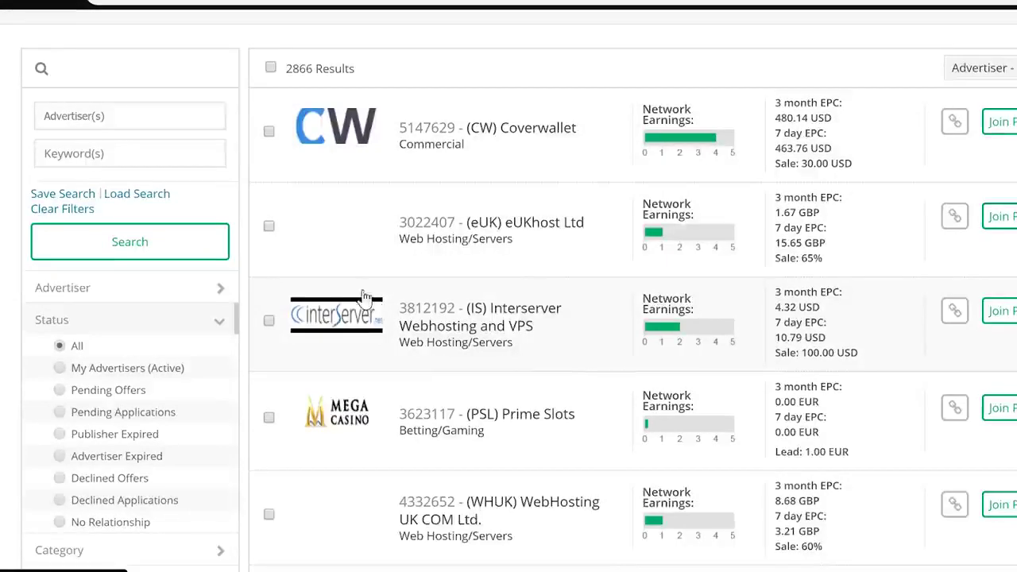
pyautogui.scroll(-6, 382, 310)
pyautogui.scroll(-9, 352, 406)
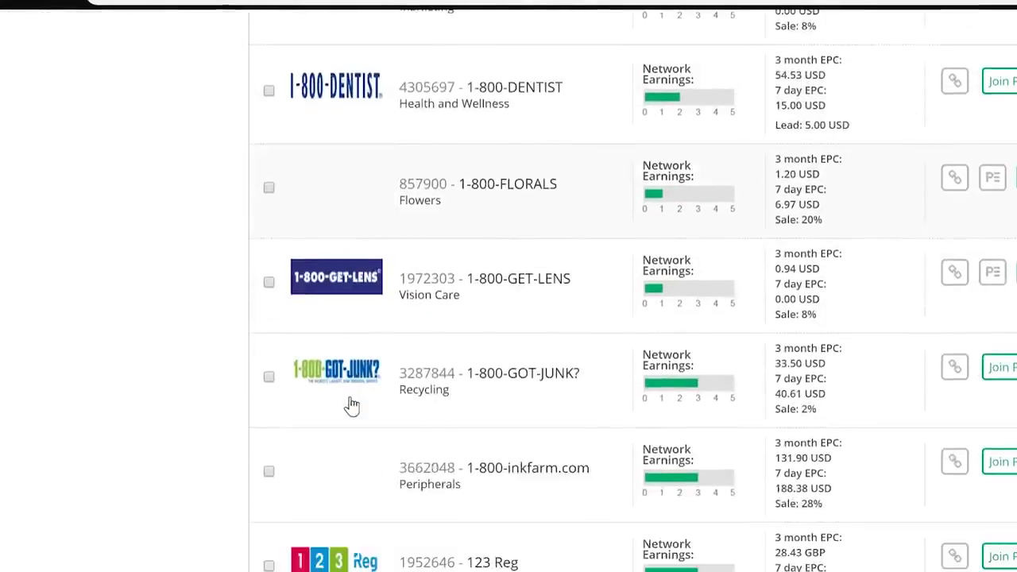
pyautogui.scroll(-2, 343, 407)
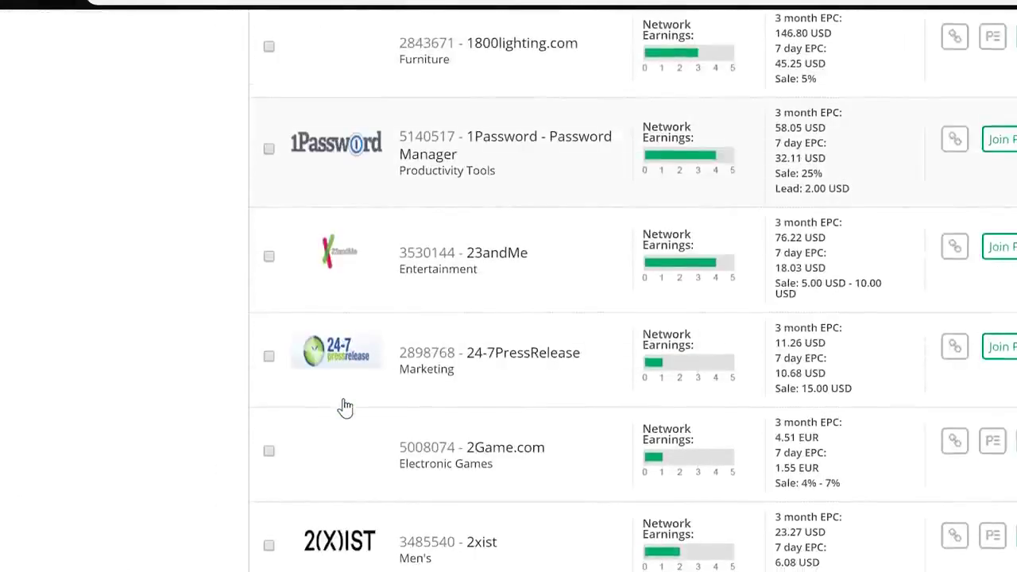
pyautogui.scroll(-1, 335, 264)
pyautogui.scroll(-12, 337, 267)
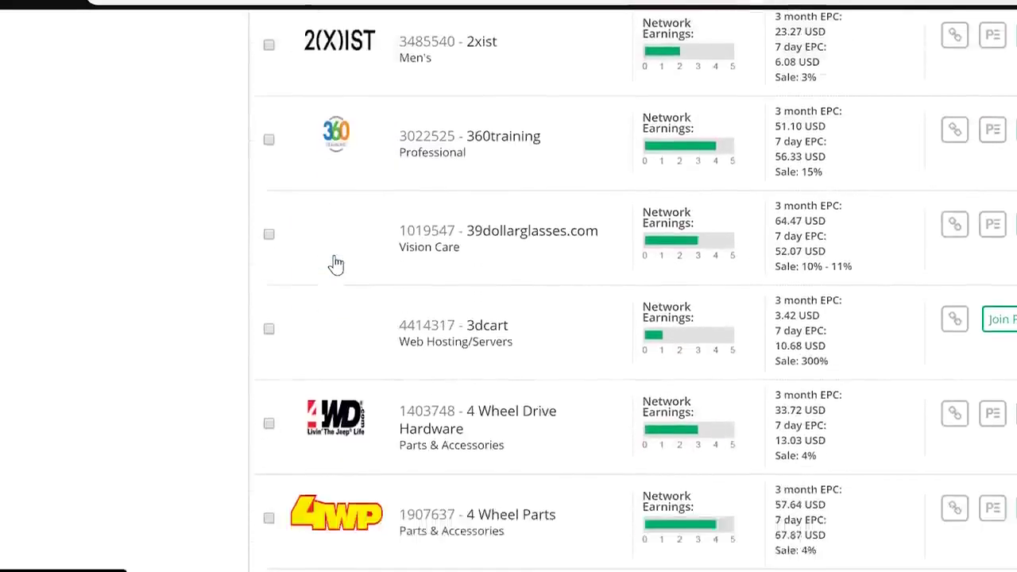
pyautogui.scroll(-15, 340, 271)
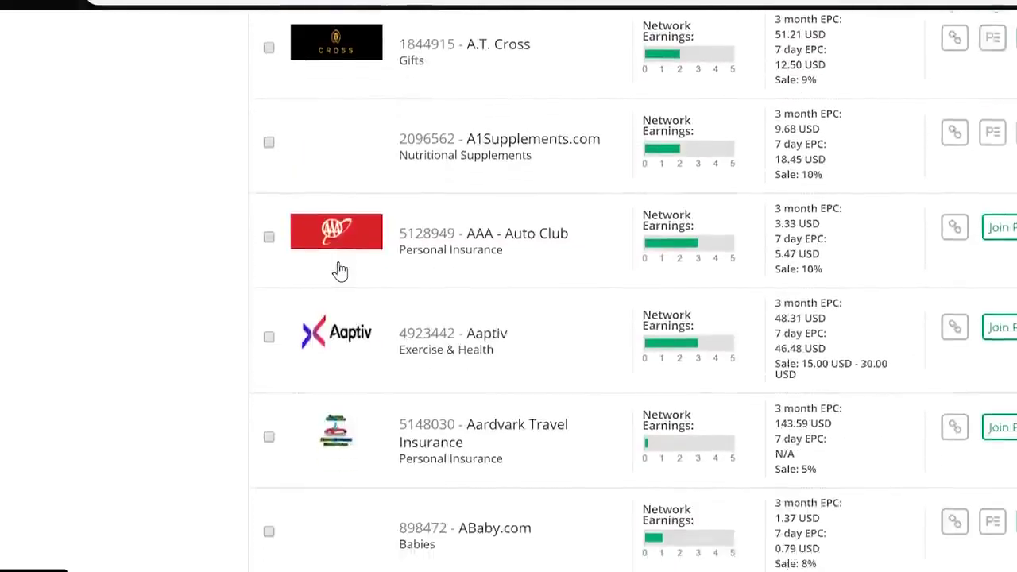
pyautogui.scroll(5, 339, 271)
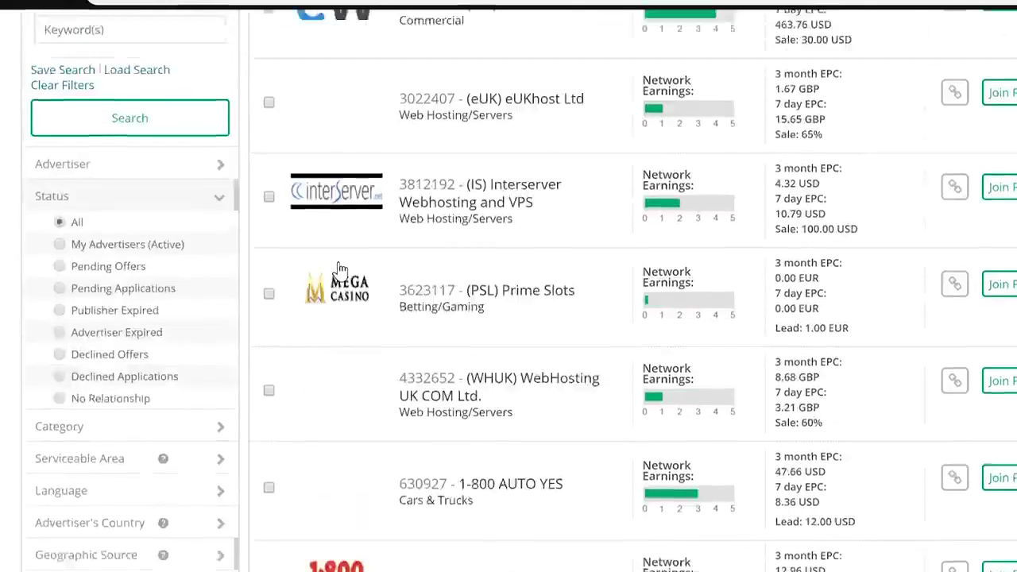
pyautogui.scroll(3, 336, 273)
pyautogui.scroll(-4, 60, 353)
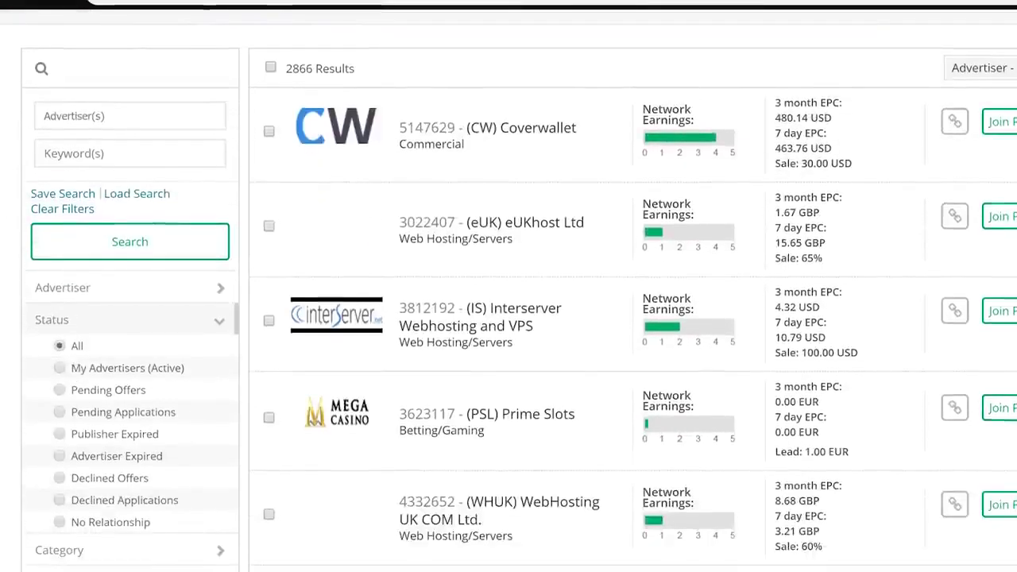
pyautogui.click(79, 291)
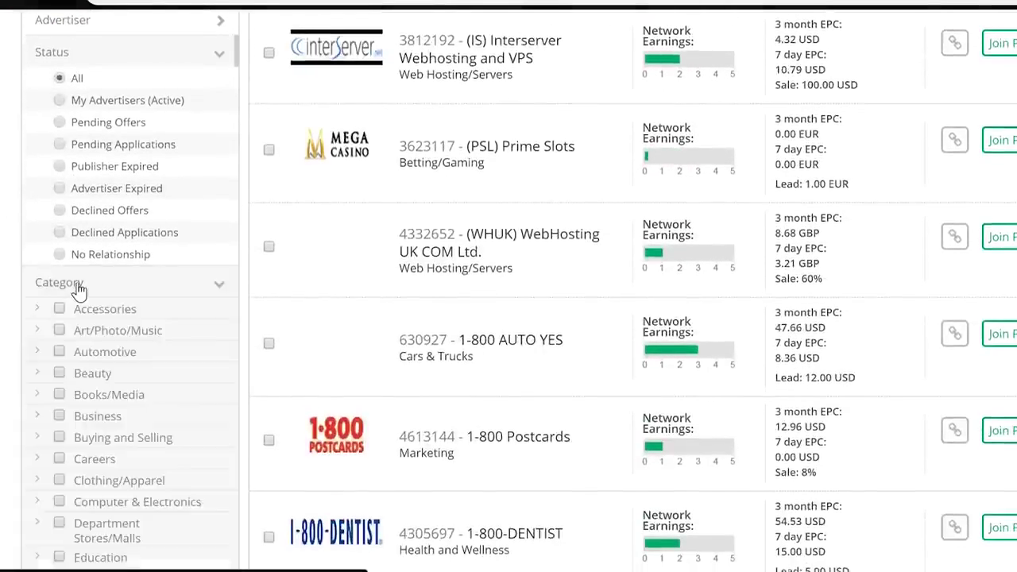
# - Expand Education and tick the College subcategory
pyautogui.scroll(-1, 103, 302)
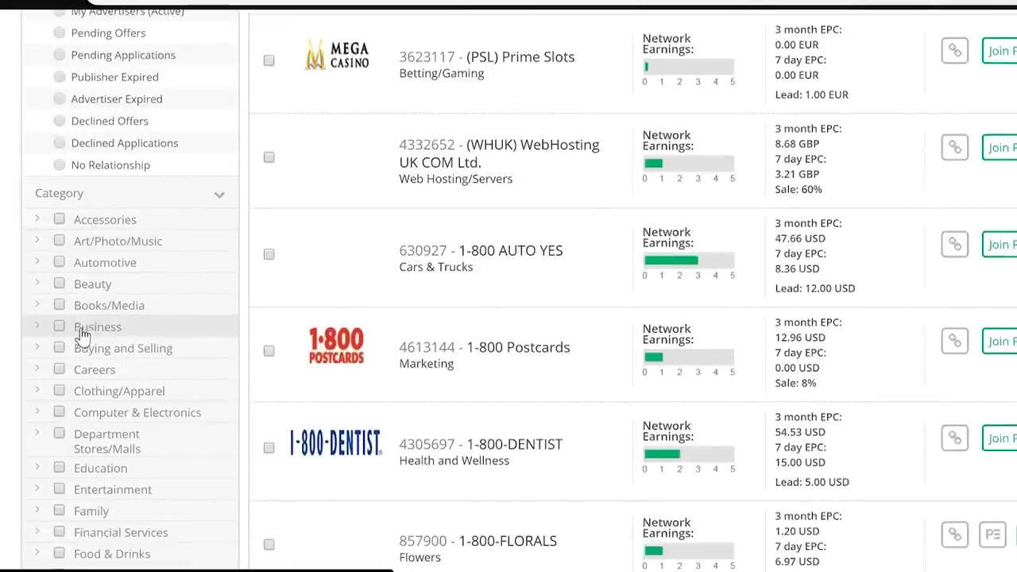
pyautogui.click(98, 469)
pyautogui.scroll(-3, 77, 487)
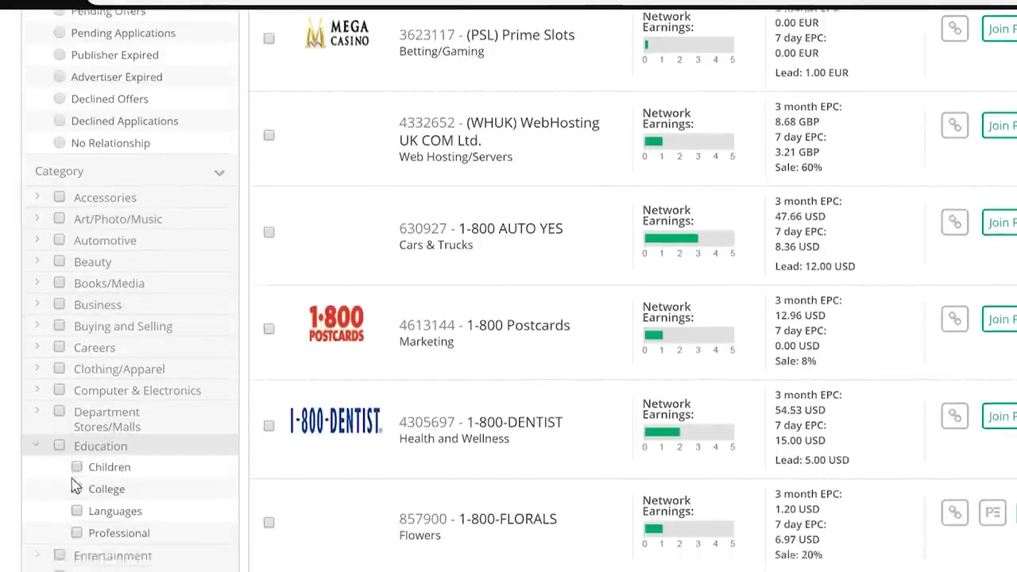
pyautogui.click(76, 333)
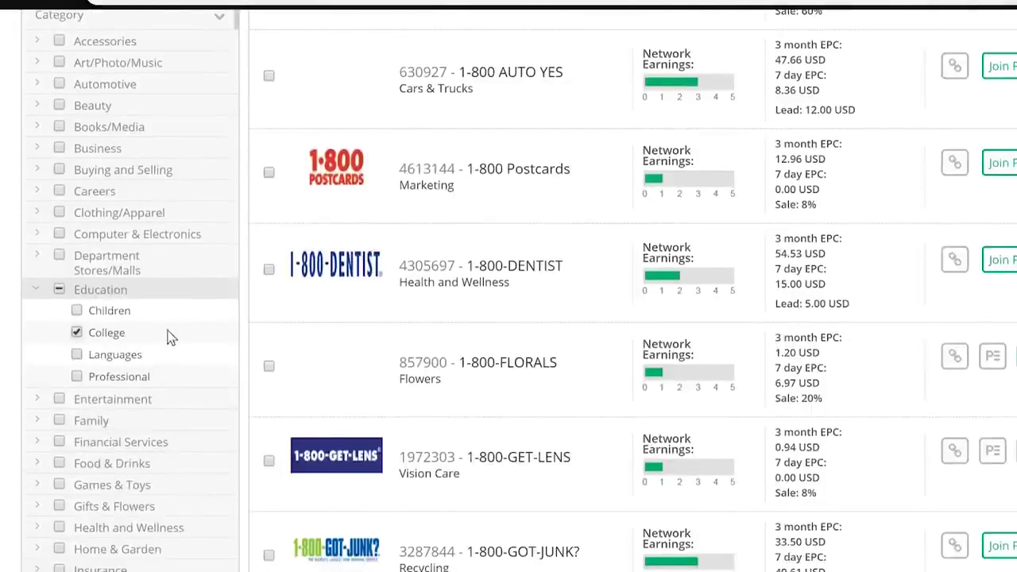
pyautogui.scroll(-10, 251, 342)
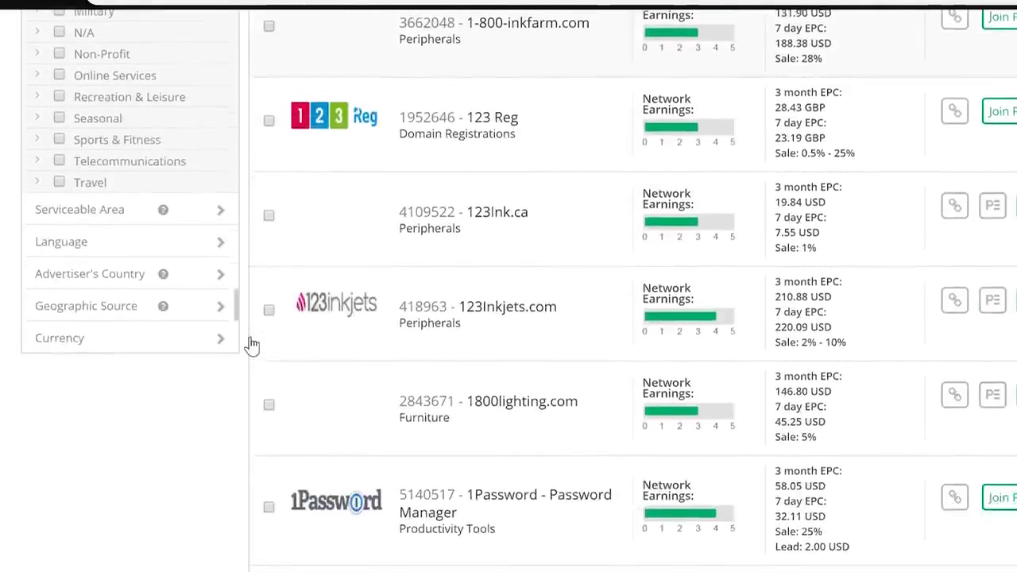
pyautogui.scroll(8, 251, 343)
pyautogui.scroll(12, 252, 342)
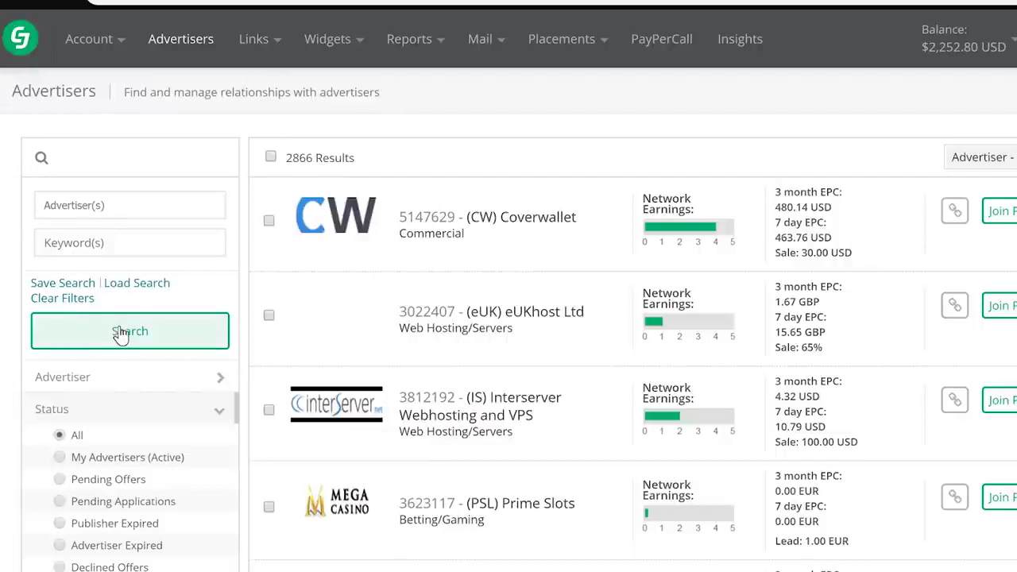
# - Run the advertiser search with the College filter applied
pyautogui.click(120, 337)
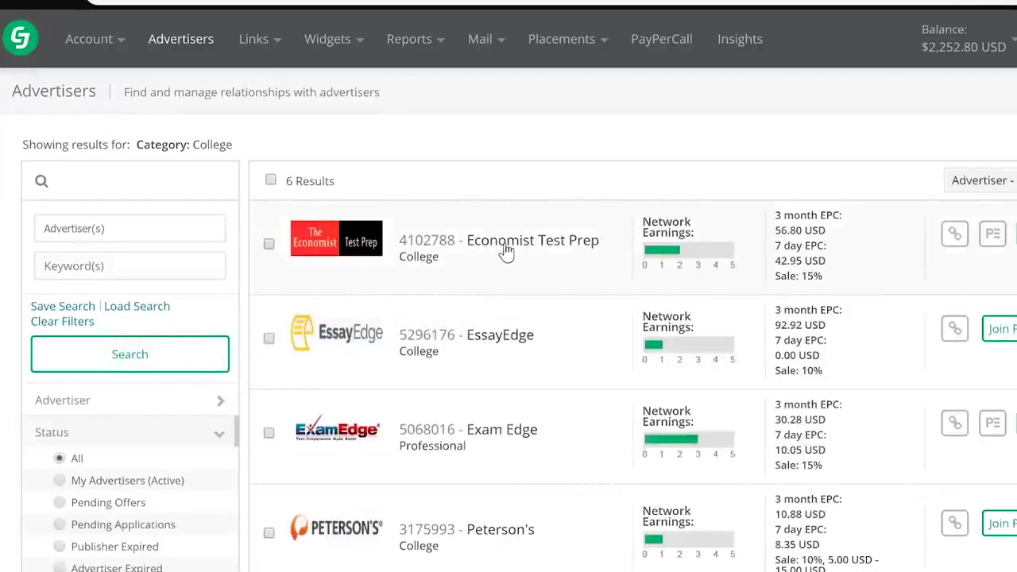
pyautogui.scroll(-1, 464, 310)
pyautogui.scroll(-2, 477, 342)
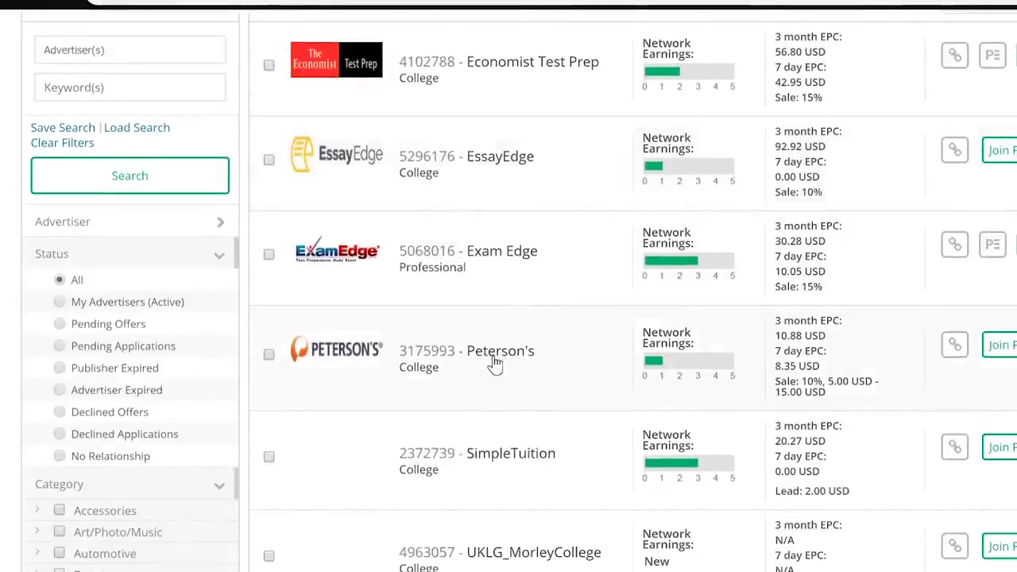
pyautogui.scroll(-4, 493, 363)
pyautogui.scroll(5, 507, 367)
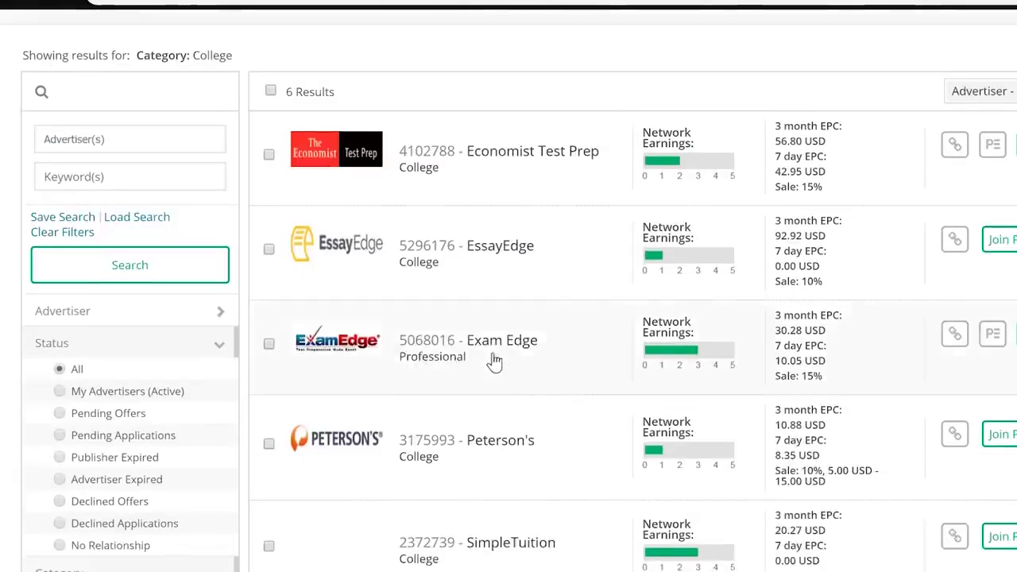
# - Expand Economist Test Prep's details and highlight its monthly commission tier and tutor names
pyautogui.click(552, 163)
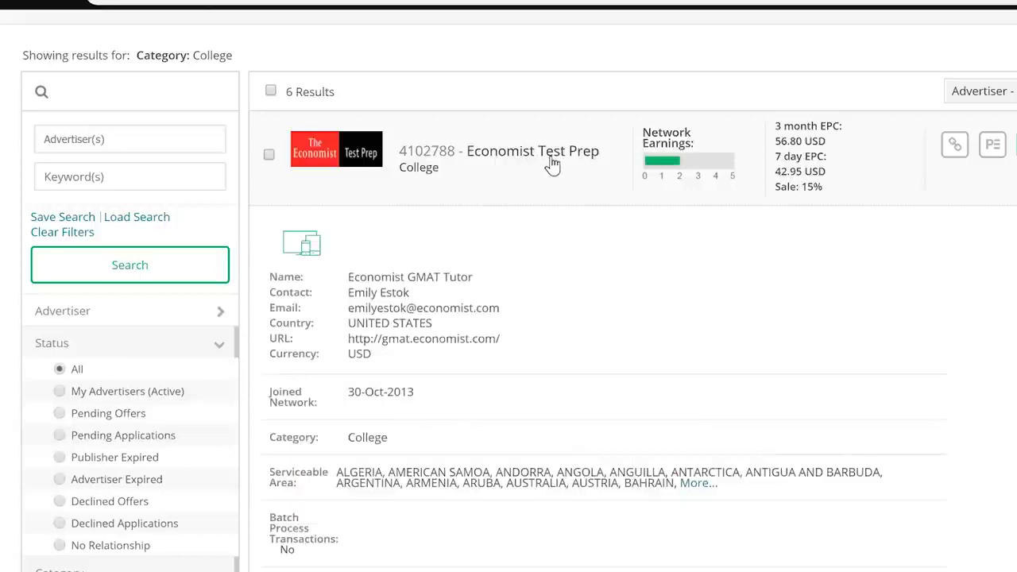
pyautogui.scroll(-5, 587, 349)
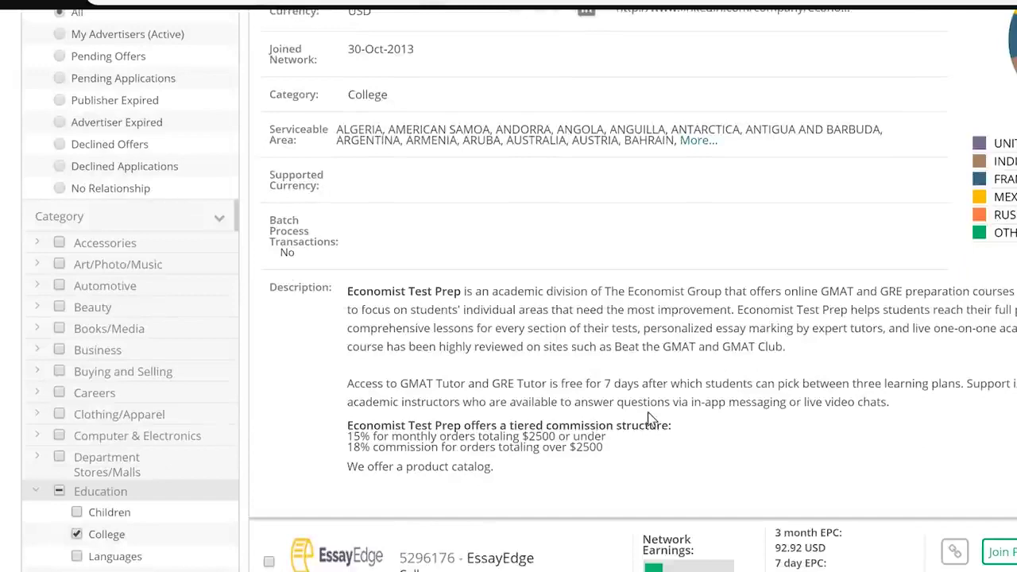
pyautogui.scroll(-3, 650, 419)
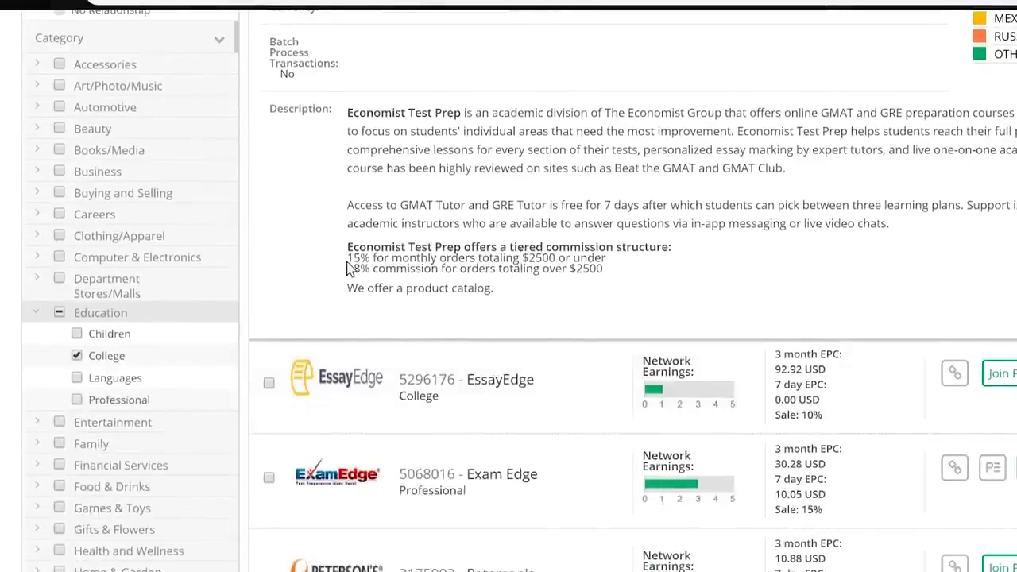
pyautogui.moveTo(347, 257); pyautogui.dragTo(560, 258)
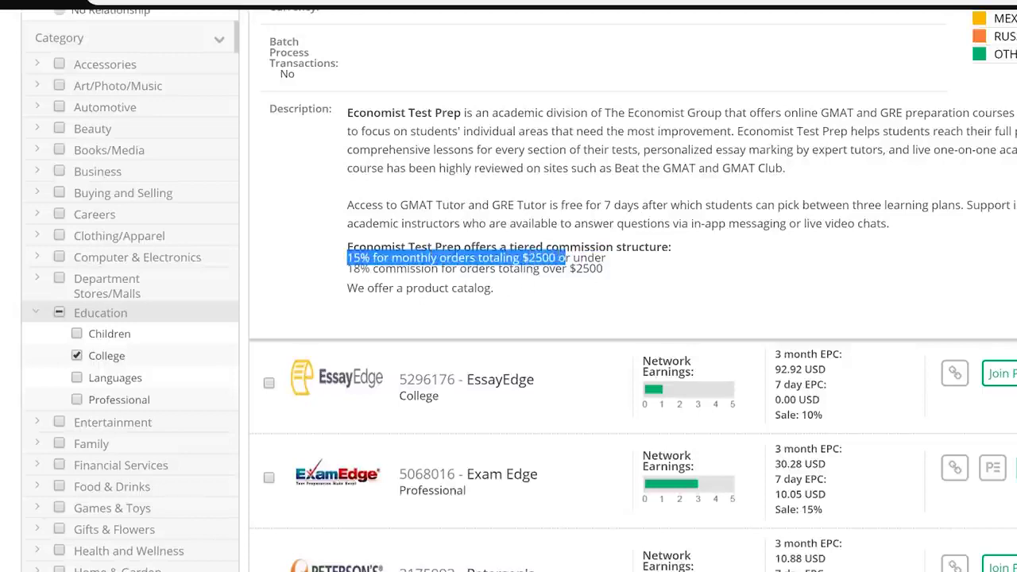
pyautogui.click(566, 258)
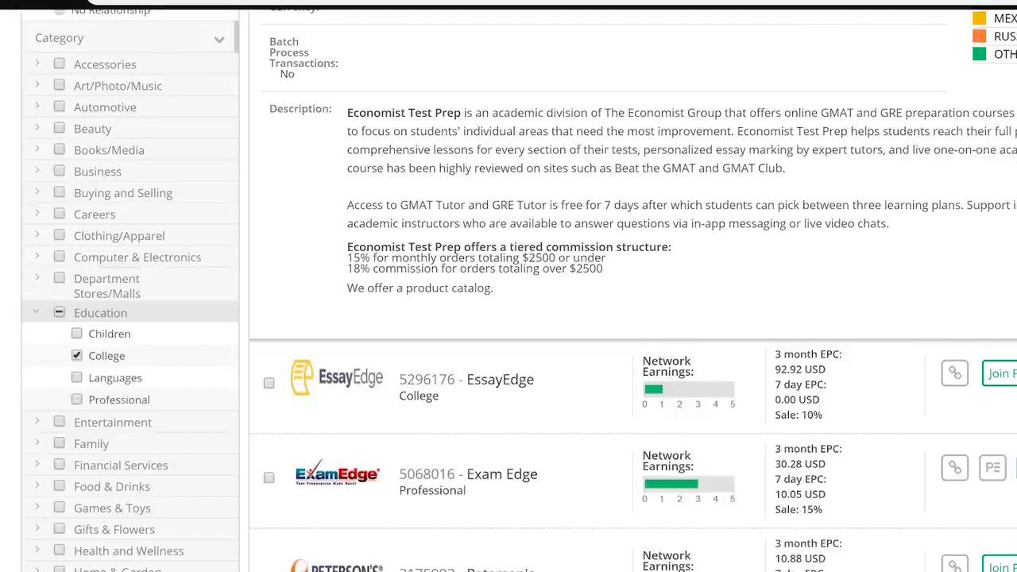
pyautogui.moveTo(400, 205); pyautogui.dragTo(508, 205)
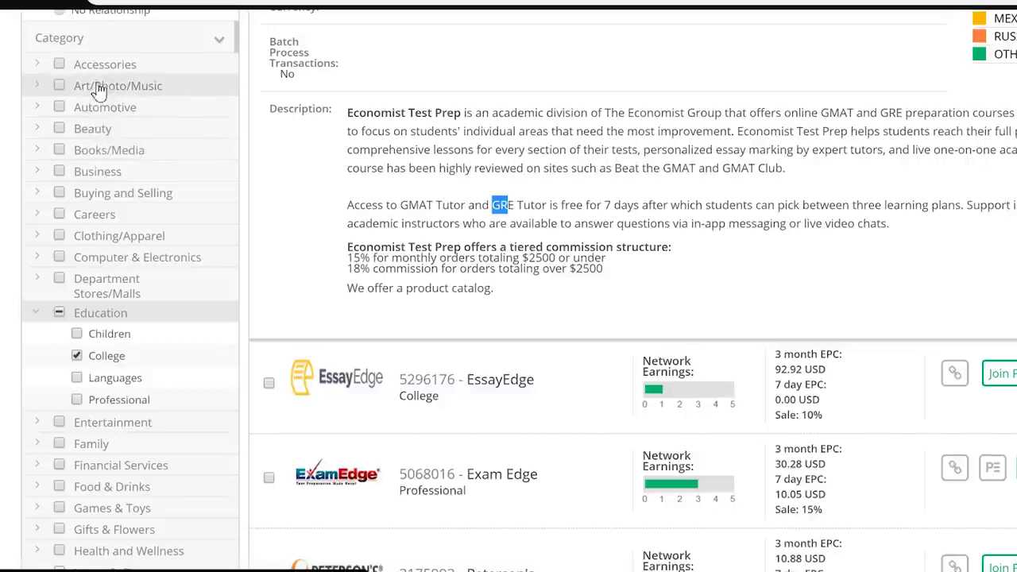
# - Add all Financial Services subcategories to the filter and rerun the search
pyautogui.scroll(-1, 151, 398)
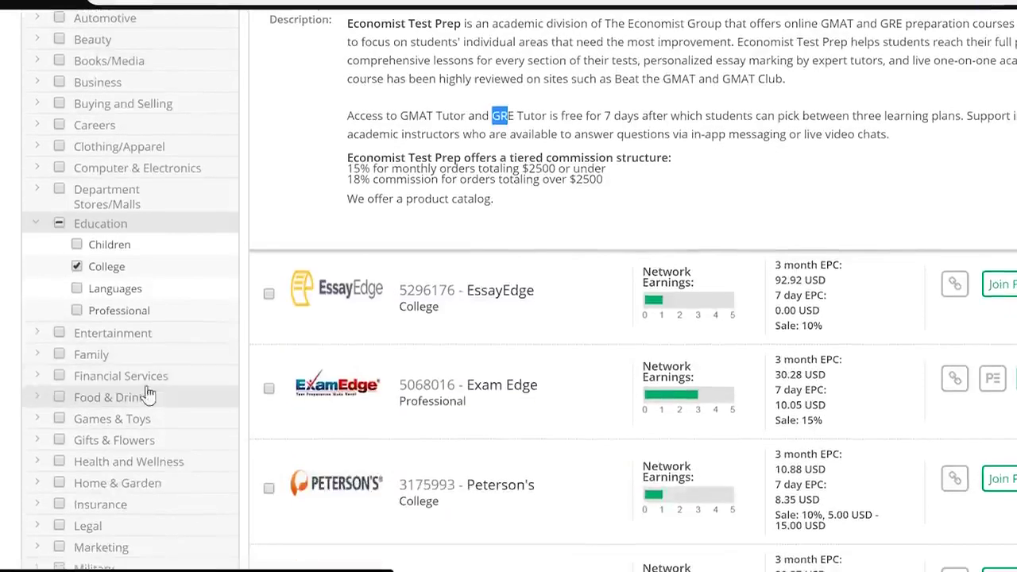
pyautogui.click(59, 376)
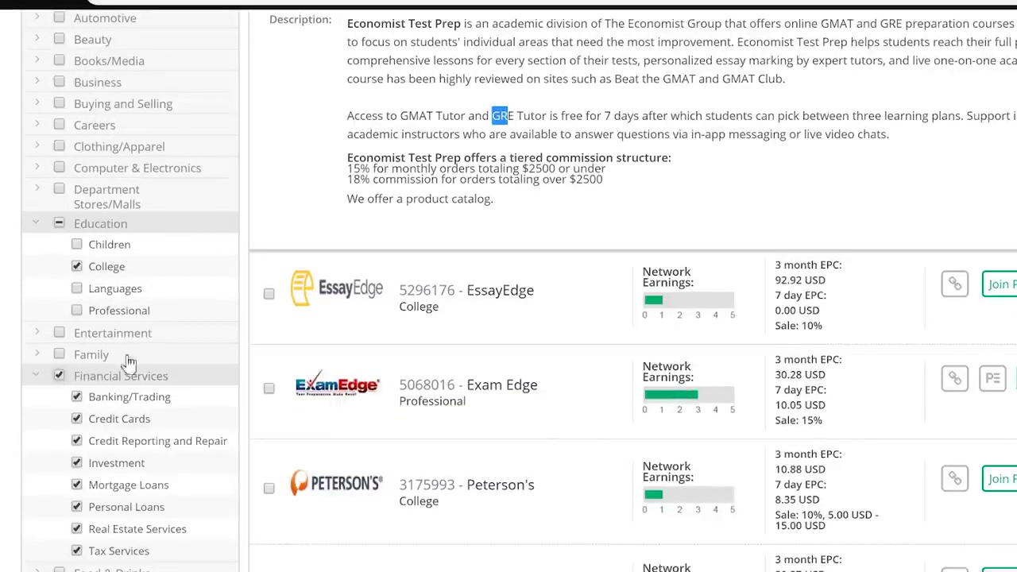
pyautogui.scroll(6, 236, 199)
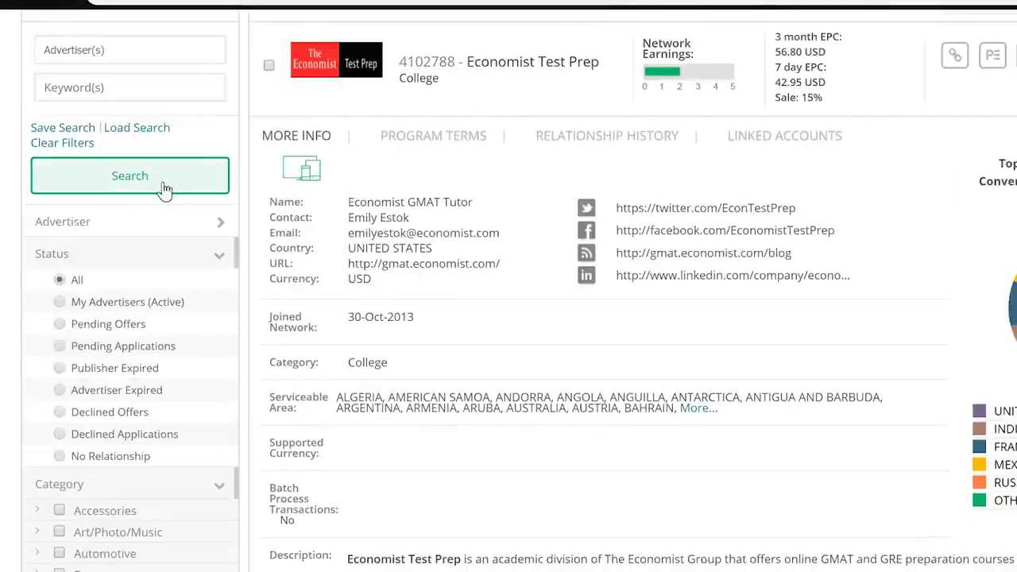
pyautogui.click(165, 190)
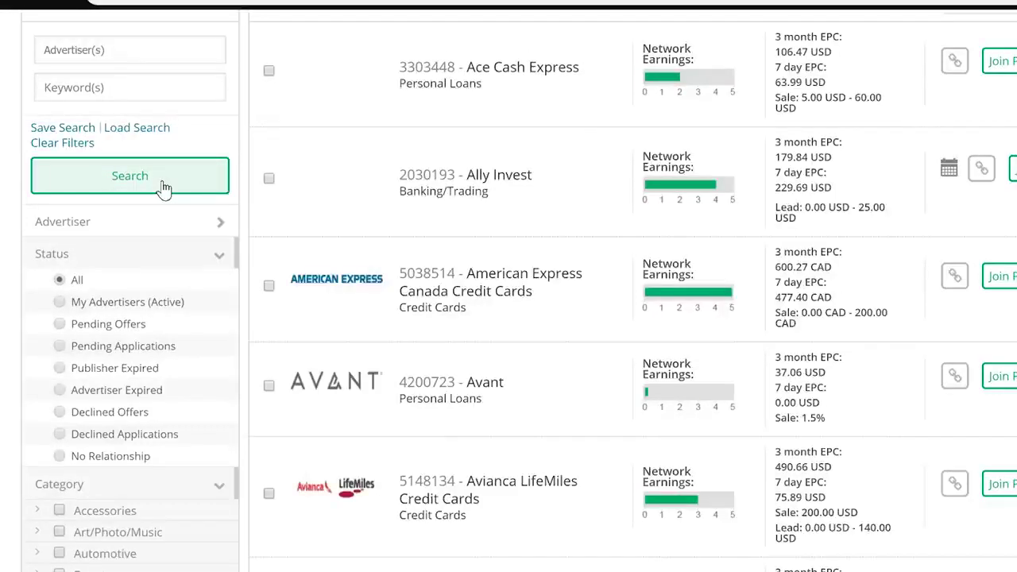
# - Expand Ally Invest's program details and open its Get Links option
pyautogui.click(493, 189)
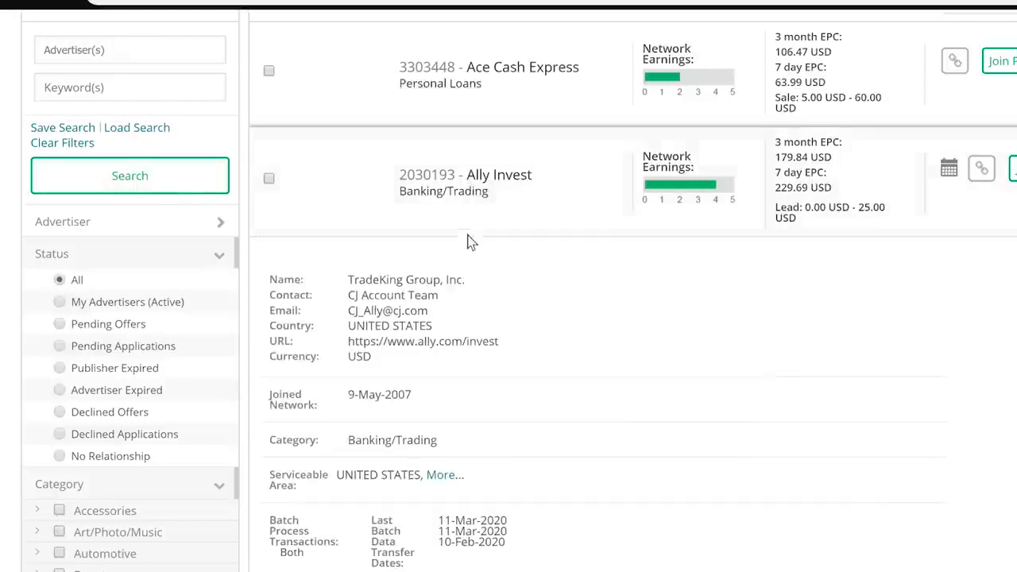
pyautogui.scroll(-6, 557, 324)
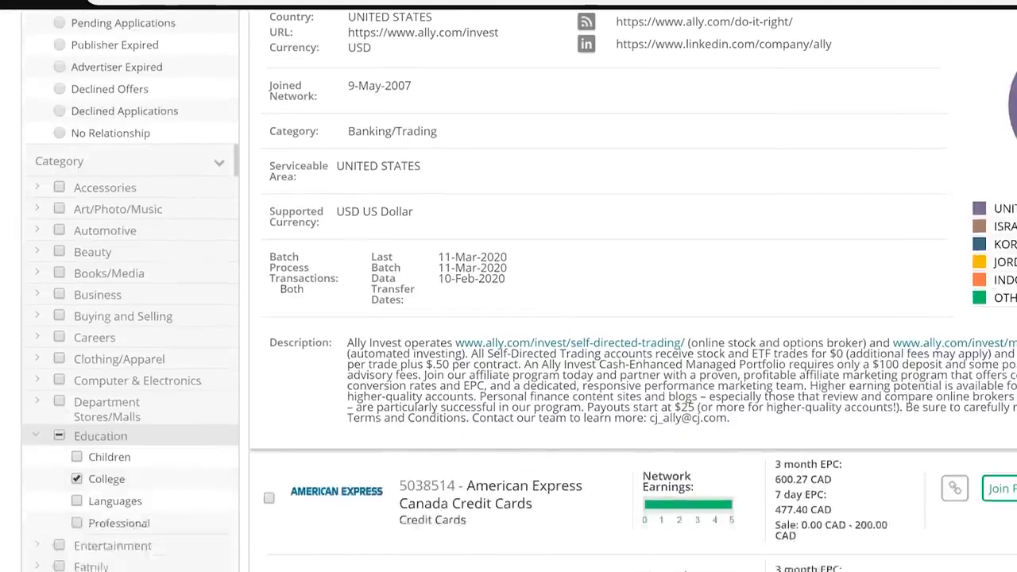
pyautogui.scroll(3, 1009, 229)
pyautogui.scroll(3, 1009, 229)
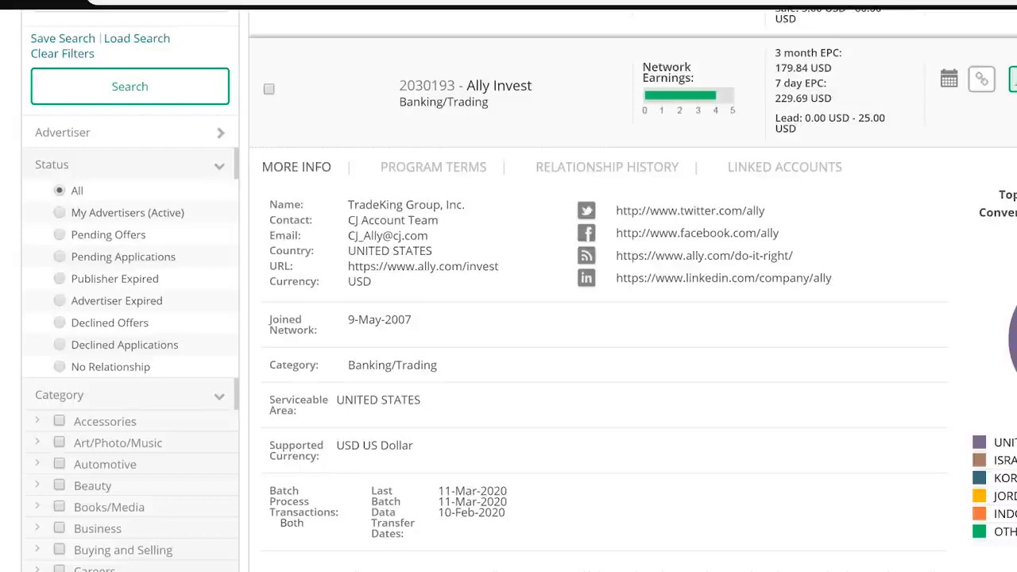
pyautogui.click(982, 79)
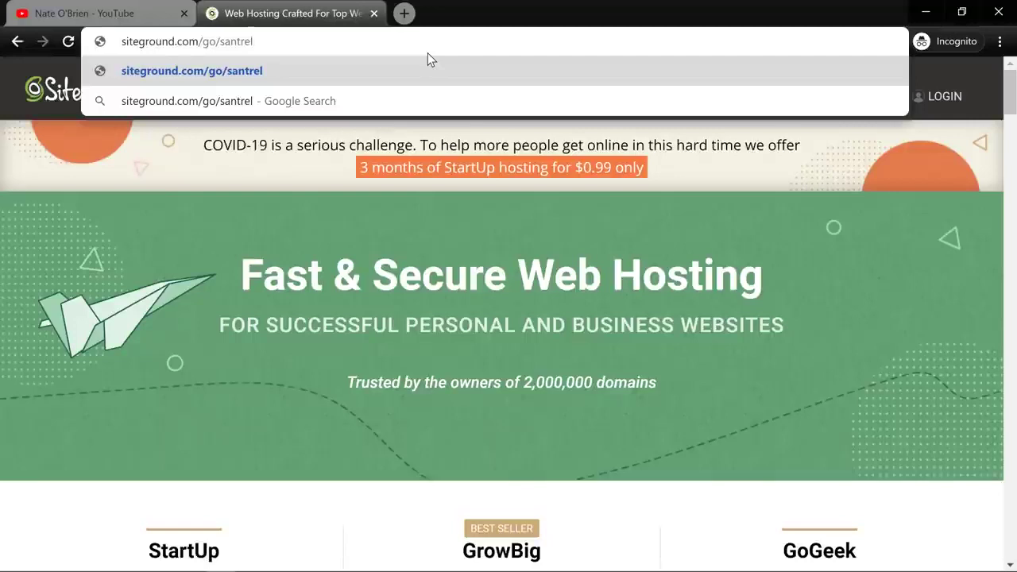
# - Load the SiteGround referral URL, highlight the $0.99 StartUp offer, and view the hosting types
pyautogui.press('Return')
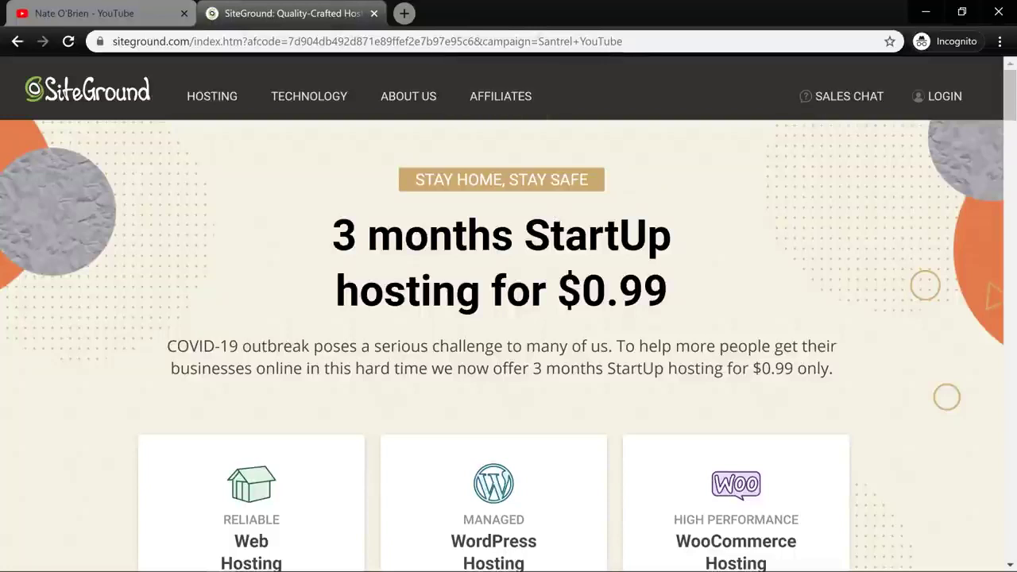
pyautogui.moveTo(332, 221); pyautogui.dragTo(683, 329)
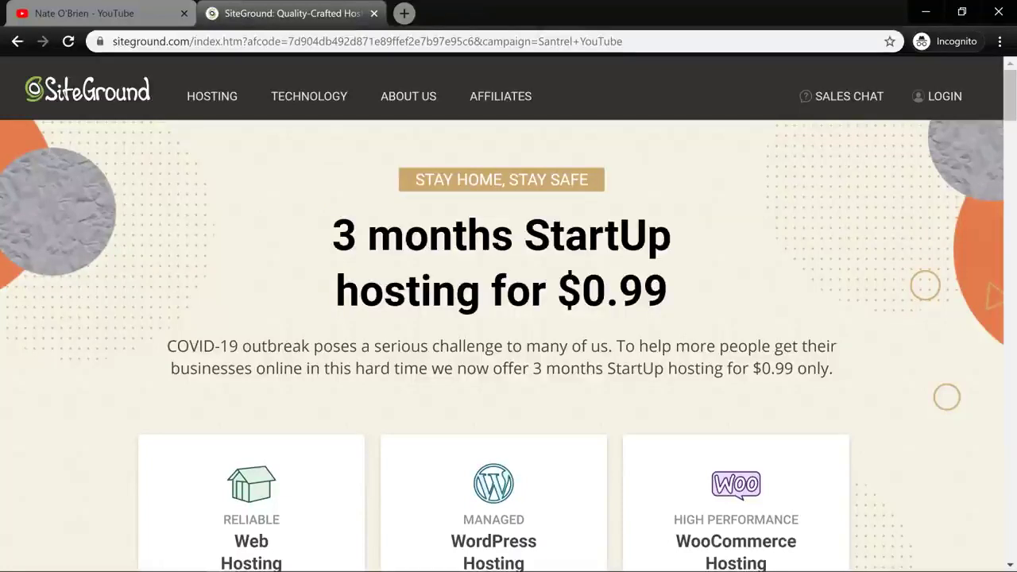
pyautogui.scroll(-1, 508, 312)
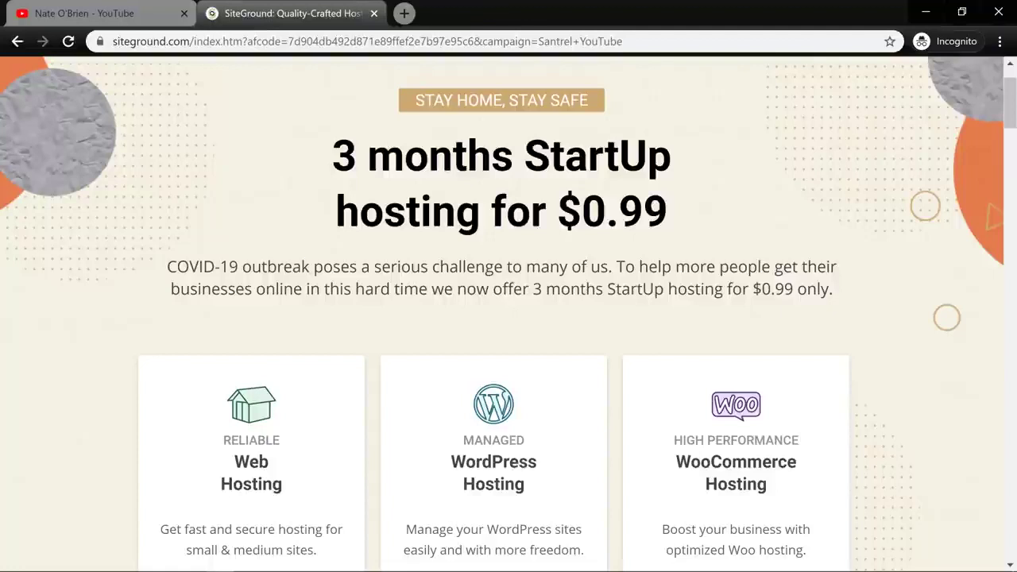
pyautogui.scroll(-2, 405, 347)
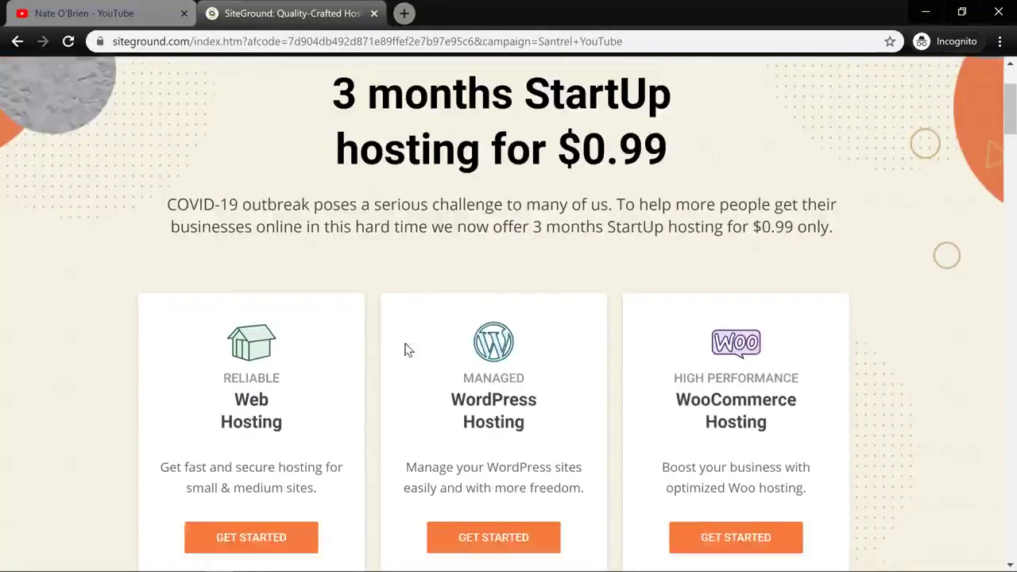
# - Compare Web Hosting plans: StartUp $0.33/mo., GrowBig $5.95/mo. and GoGeek $11.95/mo
pyautogui.click(271, 443)
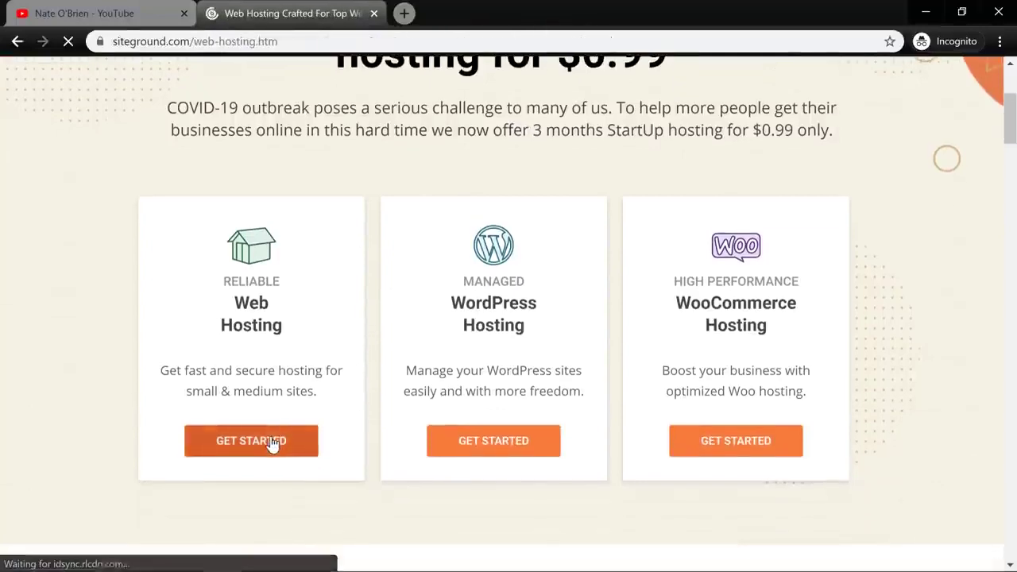
pyautogui.scroll(-3, 453, 340)
pyautogui.scroll(-1, 453, 340)
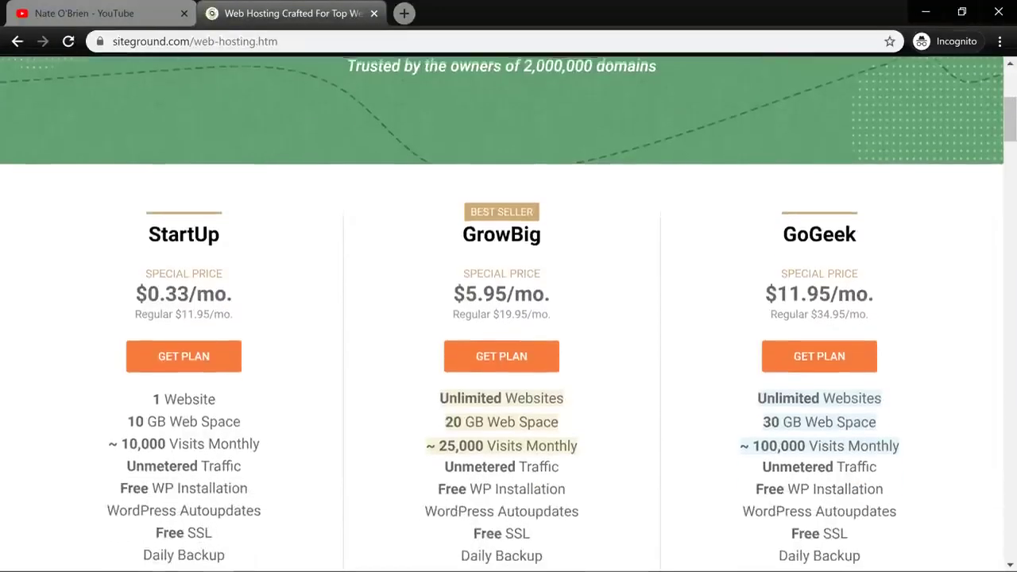
pyautogui.scroll(-1, 651, 425)
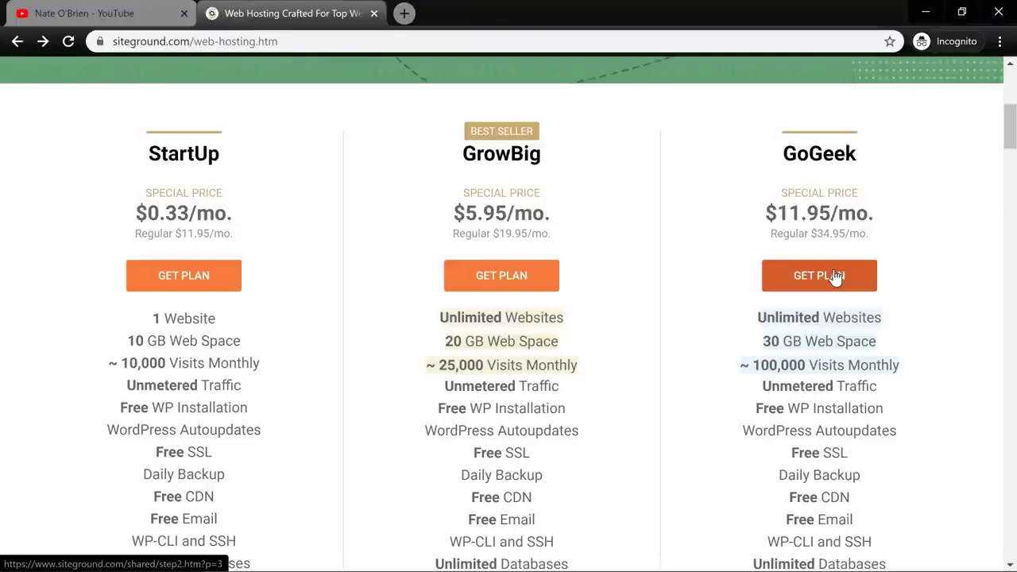
pyautogui.scroll(5, 723, 300)
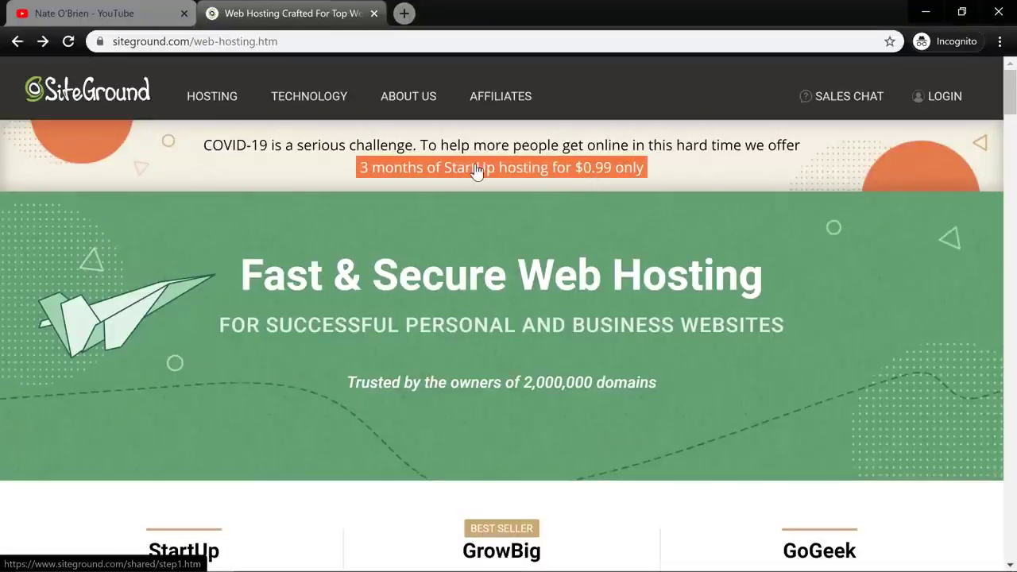
pyautogui.scroll(-5, 475, 199)
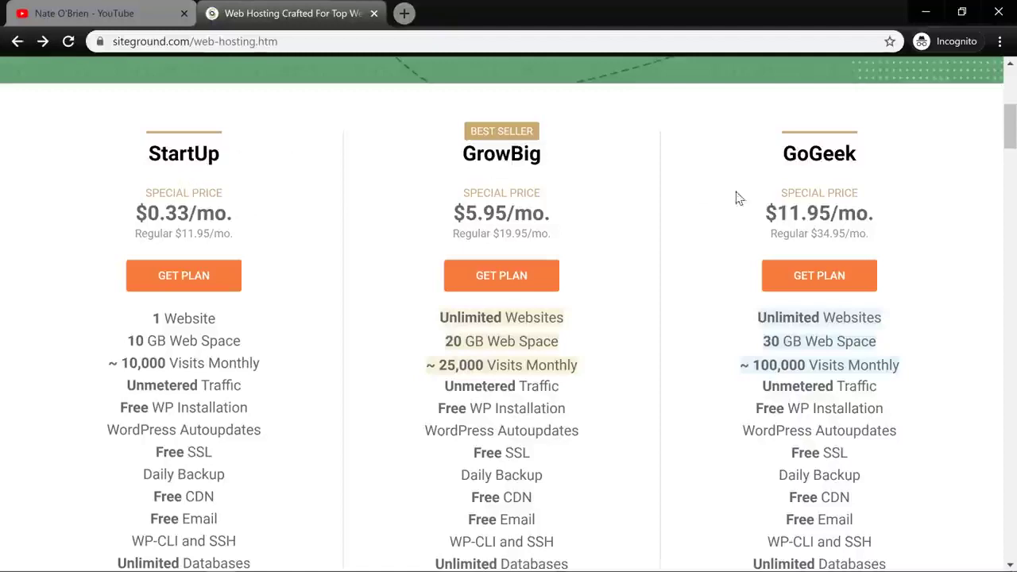
pyautogui.scroll(-3, 885, 345)
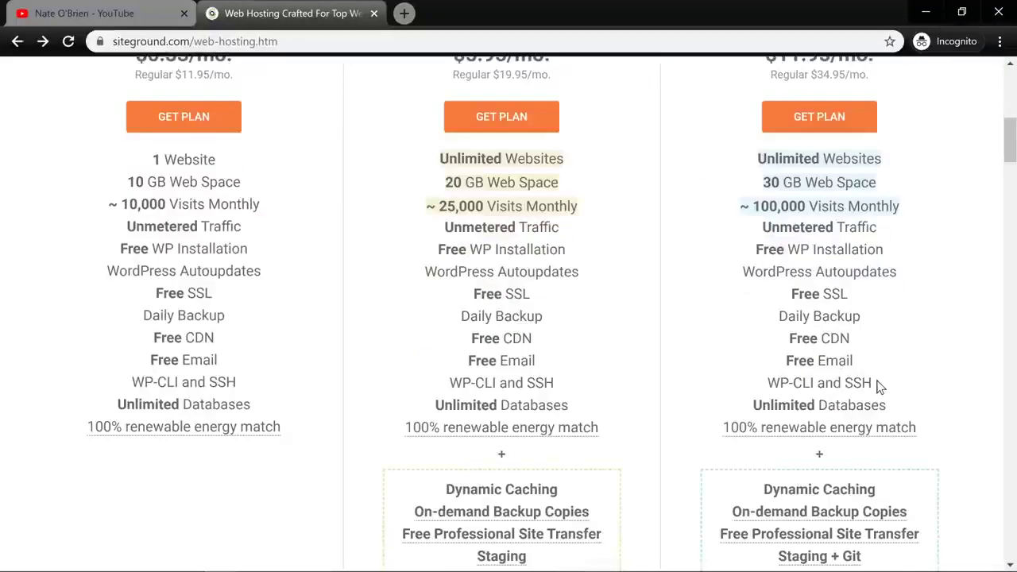
pyautogui.scroll(3, 862, 360)
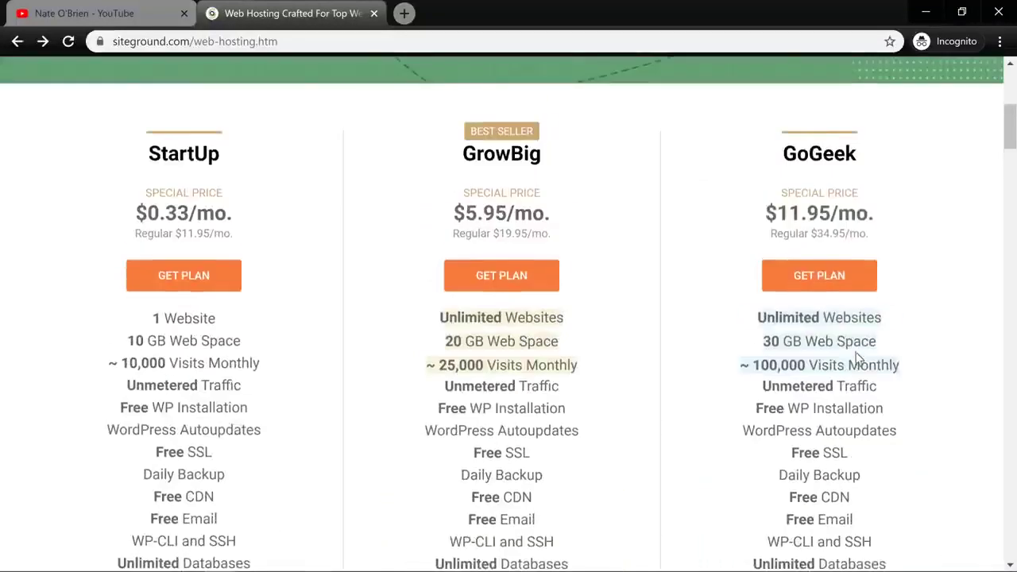
# - Select the GoGeek plan with a new .com domain and proceed with the order
pyautogui.click(827, 282)
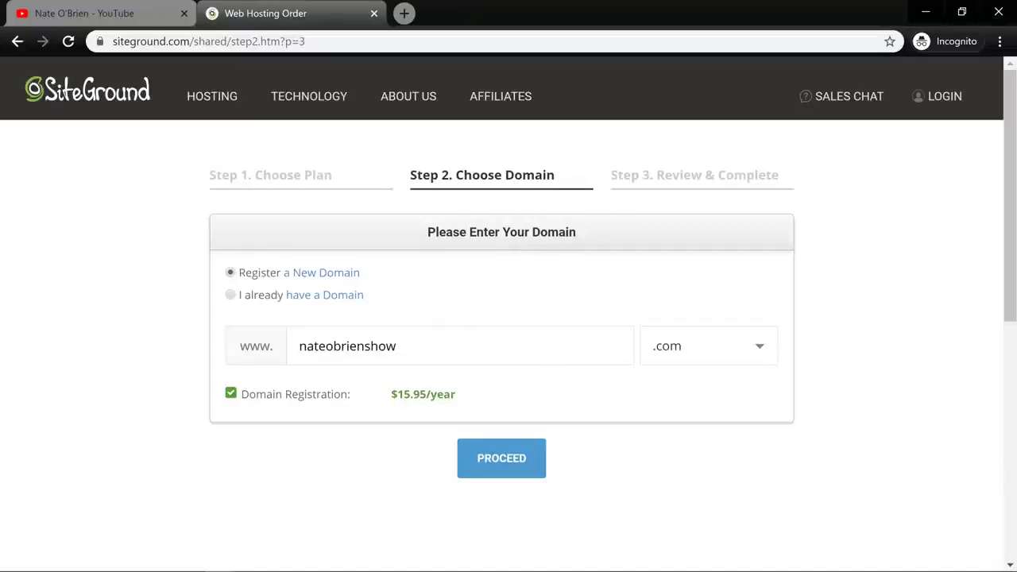
pyautogui.click(691, 362)
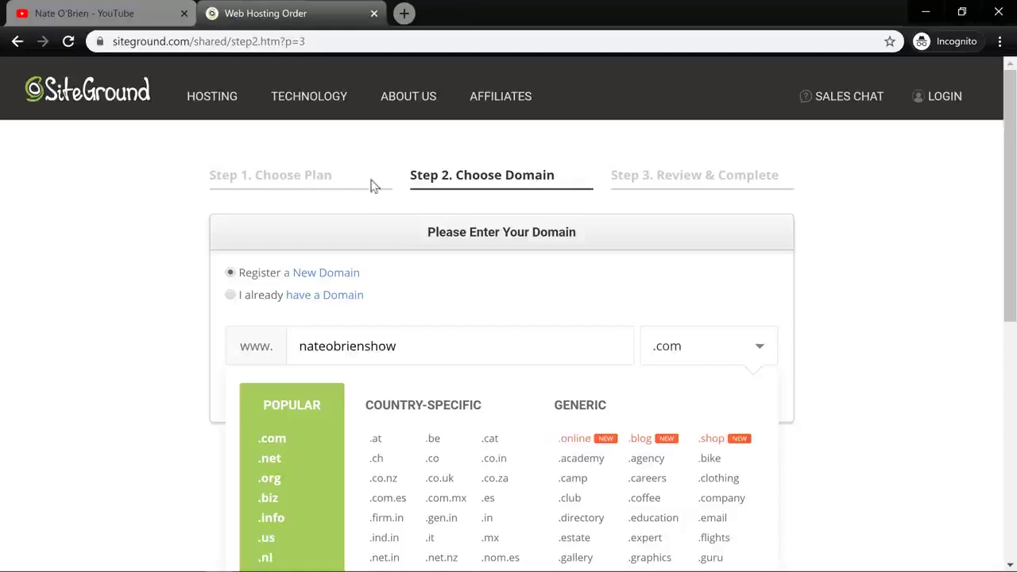
pyautogui.click(679, 315)
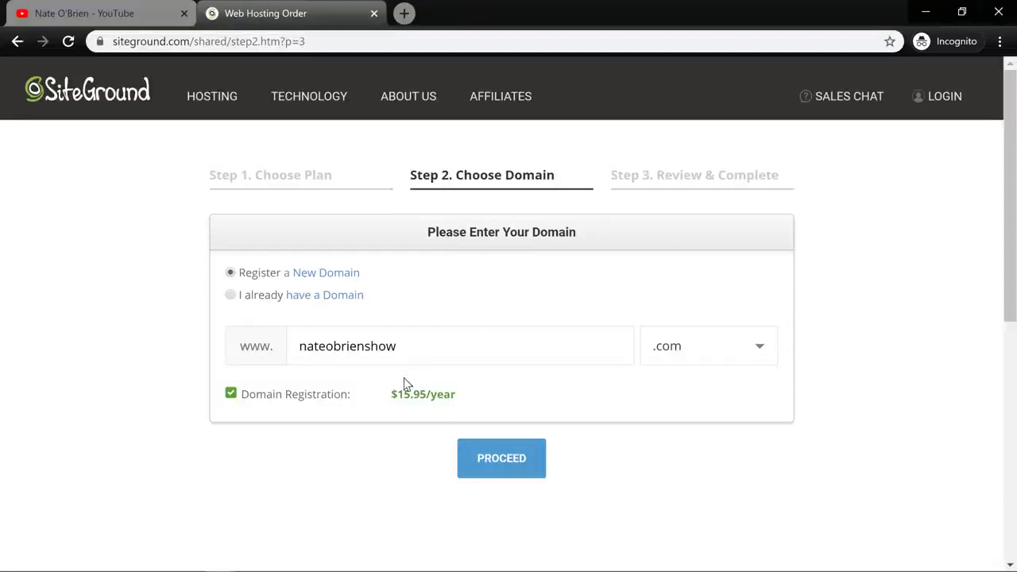
pyautogui.click(482, 461)
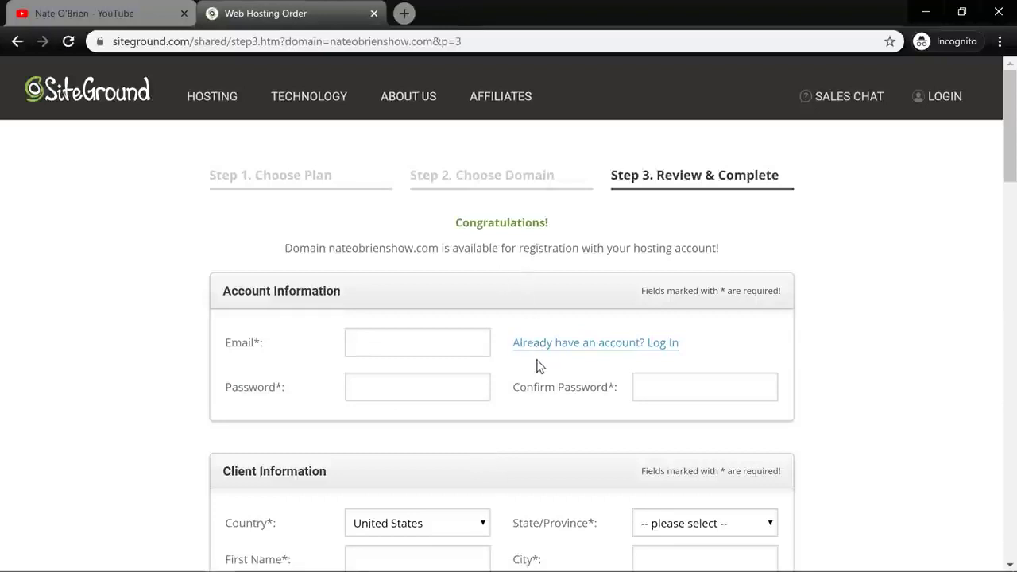
# - Set the hosting period to 12 months after briefly choosing 36 months
pyautogui.scroll(-6, 538, 368)
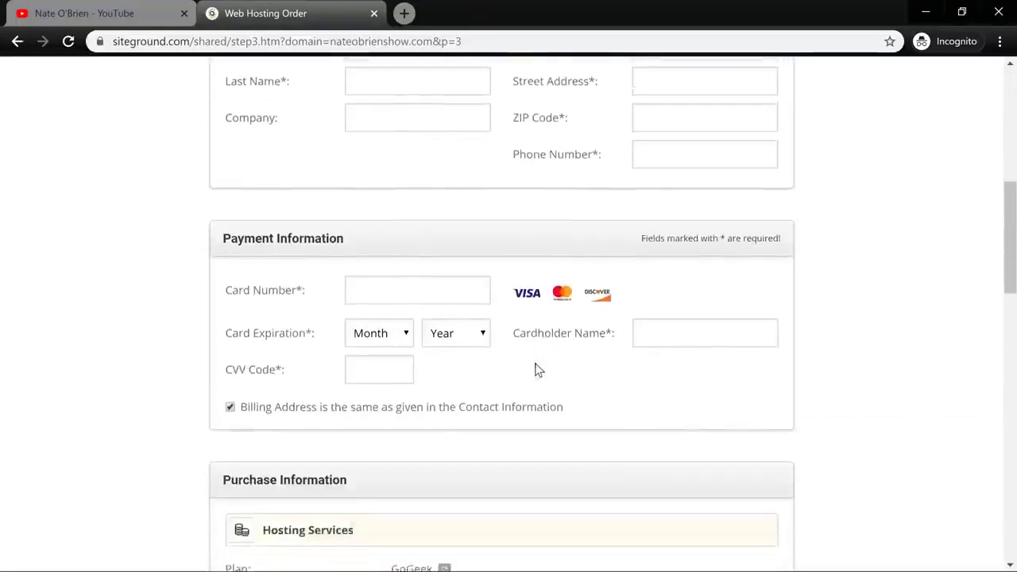
pyautogui.scroll(-5, 408, 334)
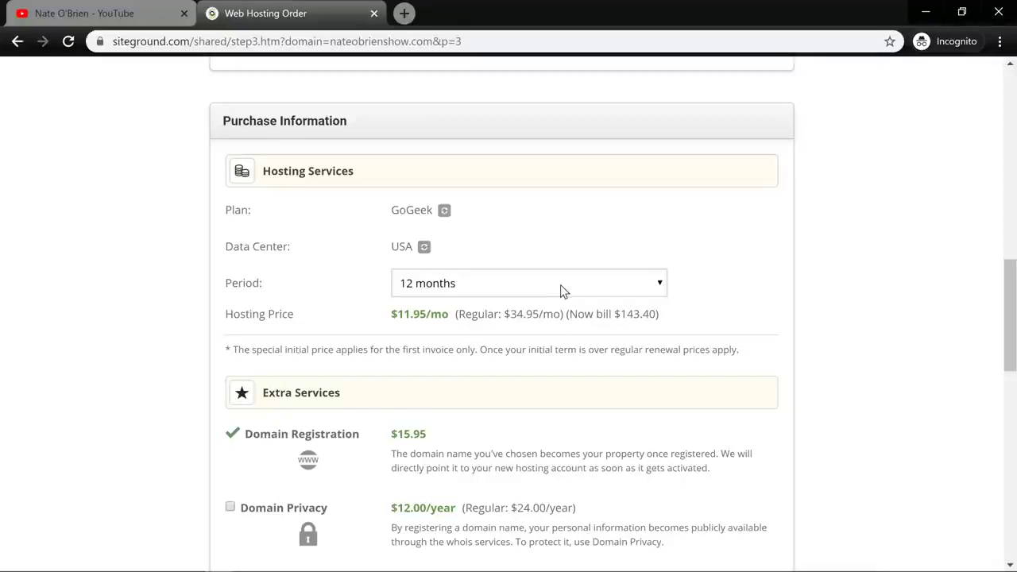
pyautogui.click(441, 280)
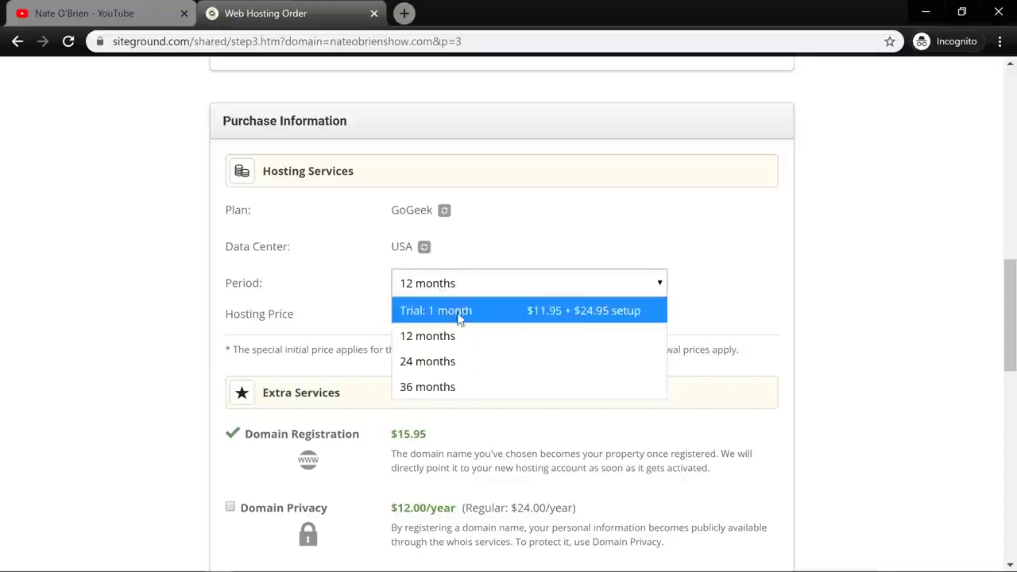
pyautogui.click(459, 383)
pyautogui.click(459, 283)
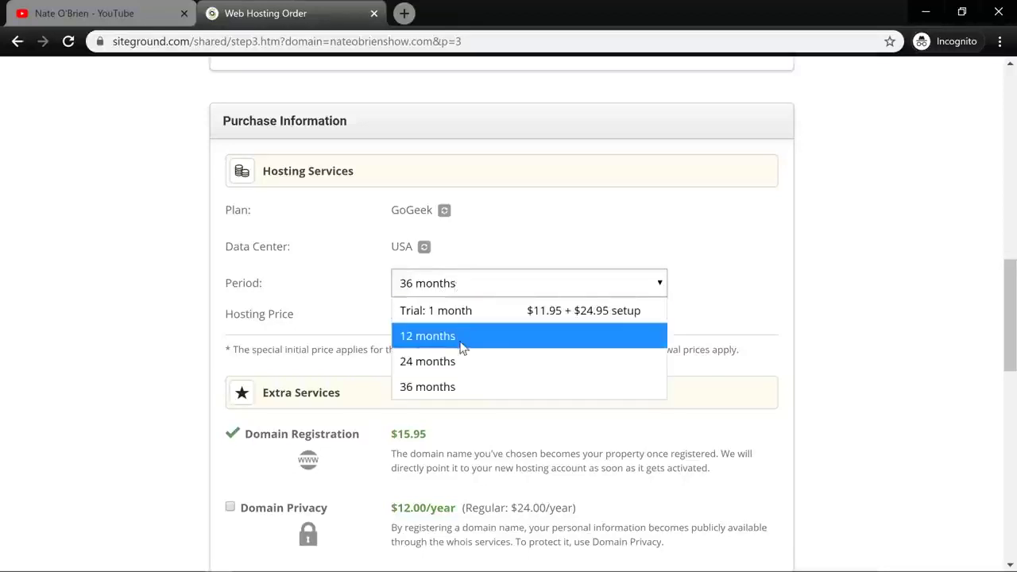
pyautogui.click(455, 340)
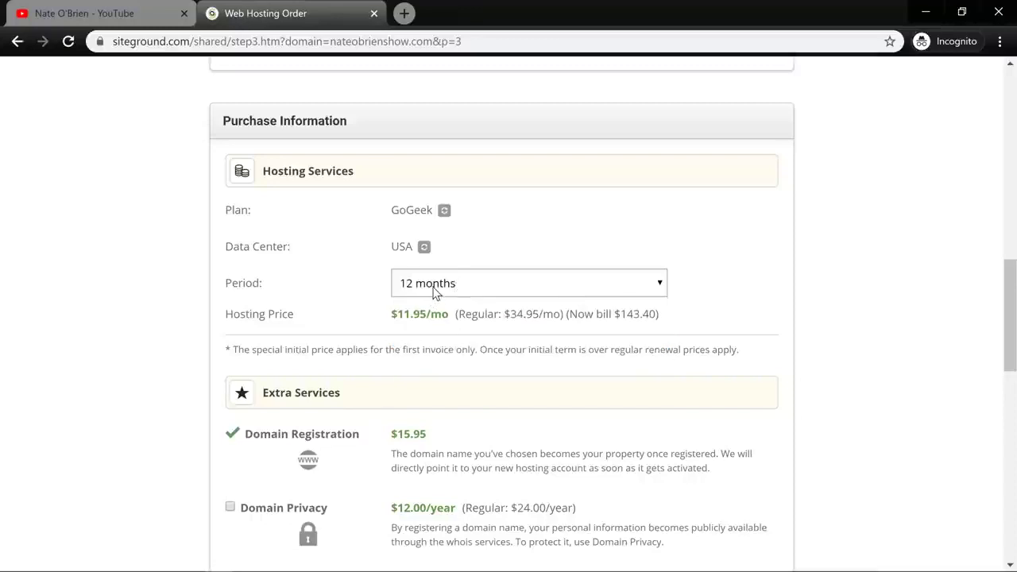
# - Add Domain Privacy to the hosting order
pyautogui.scroll(-1, 373, 364)
pyautogui.scroll(-1, 357, 363)
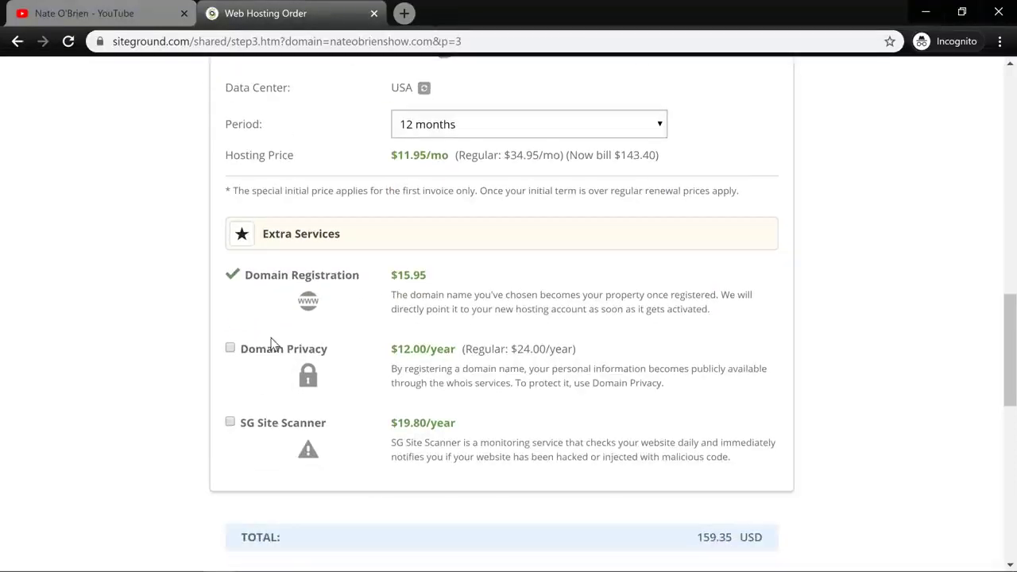
pyautogui.click(231, 349)
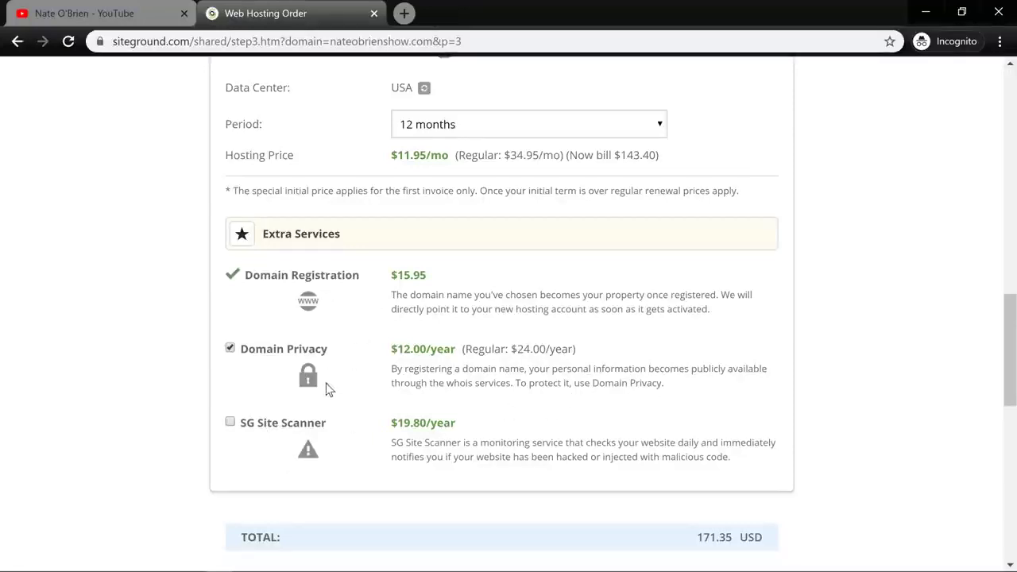
# - Accept the Terms of Service, opt into news emails, and pay the 171.35 USD order
pyautogui.scroll(-2, 323, 392)
pyautogui.scroll(-1, 323, 392)
pyautogui.click(229, 338)
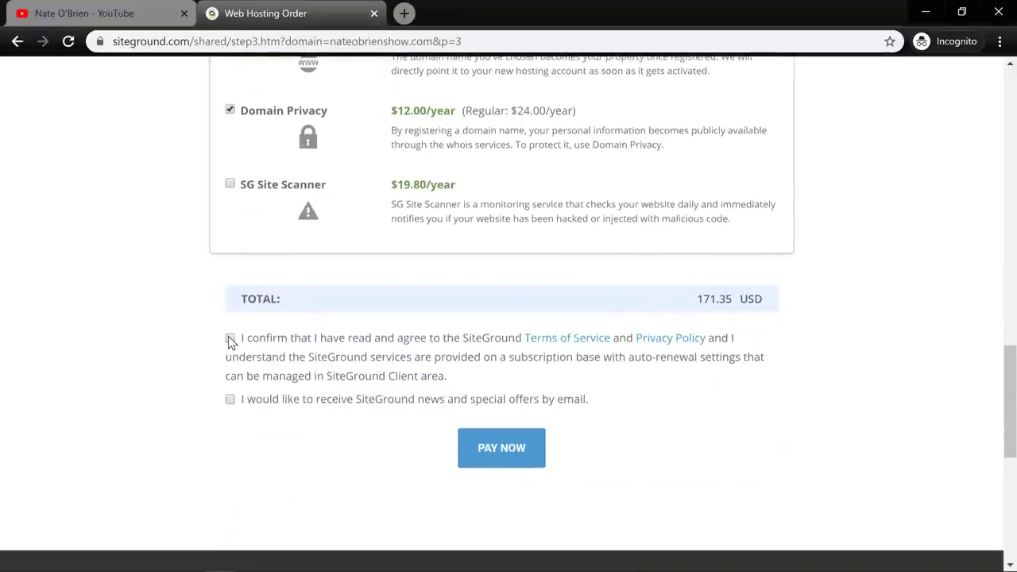
pyautogui.click(229, 400)
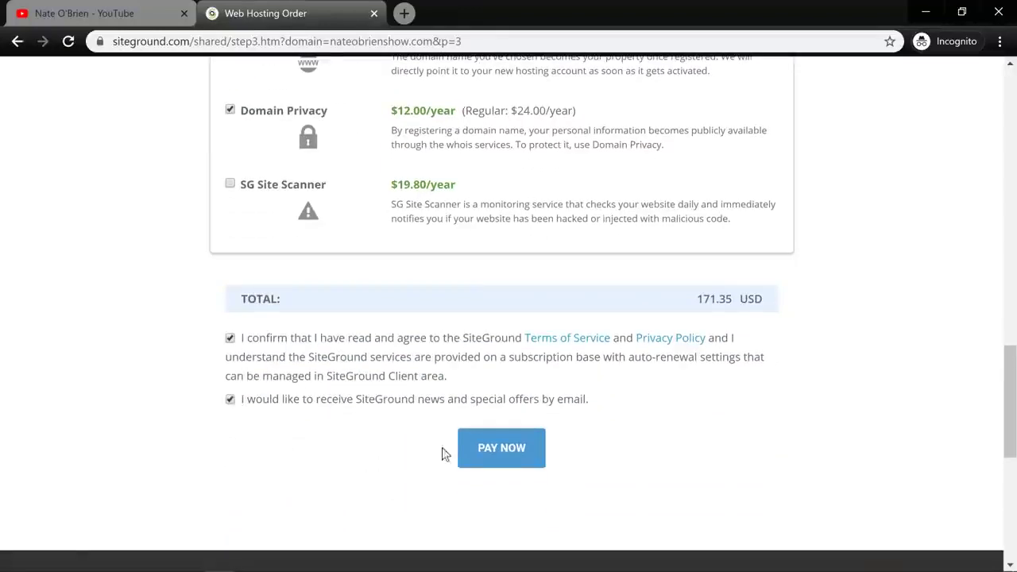
pyautogui.scroll(-2, 445, 454)
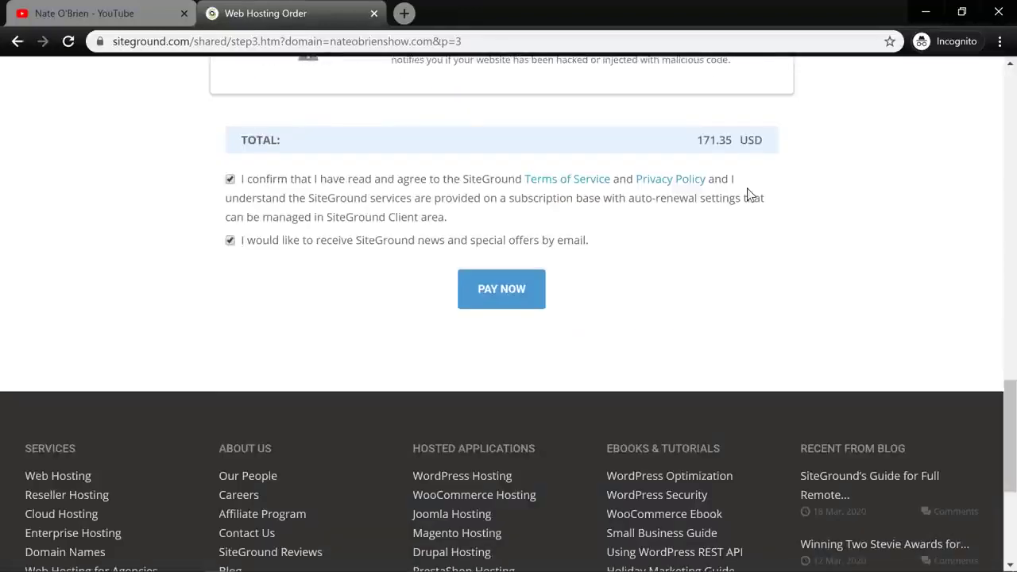
pyautogui.click(511, 290)
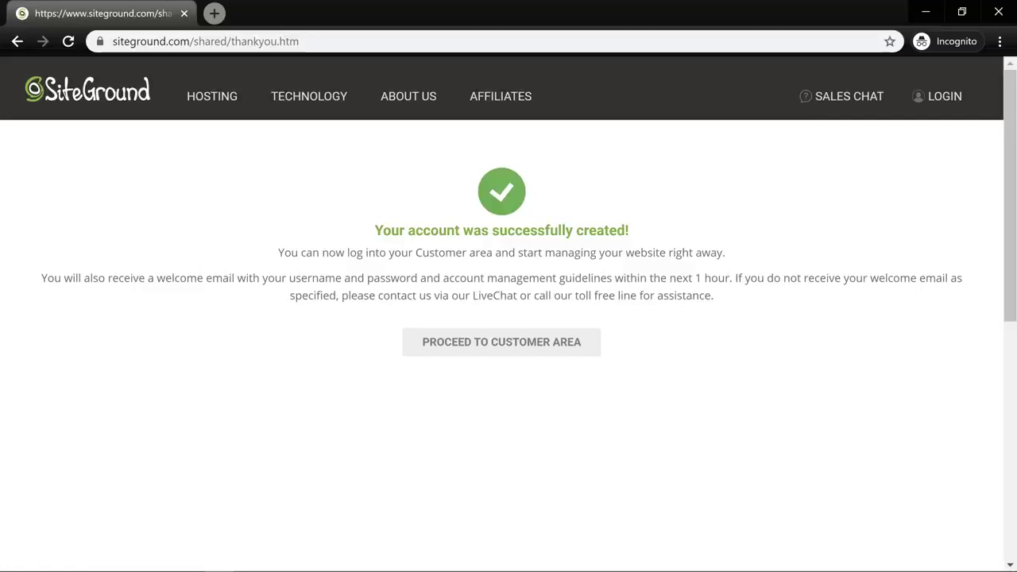
# - Enter the customer area and show the Websites list with the new pending site
pyautogui.click(535, 344)
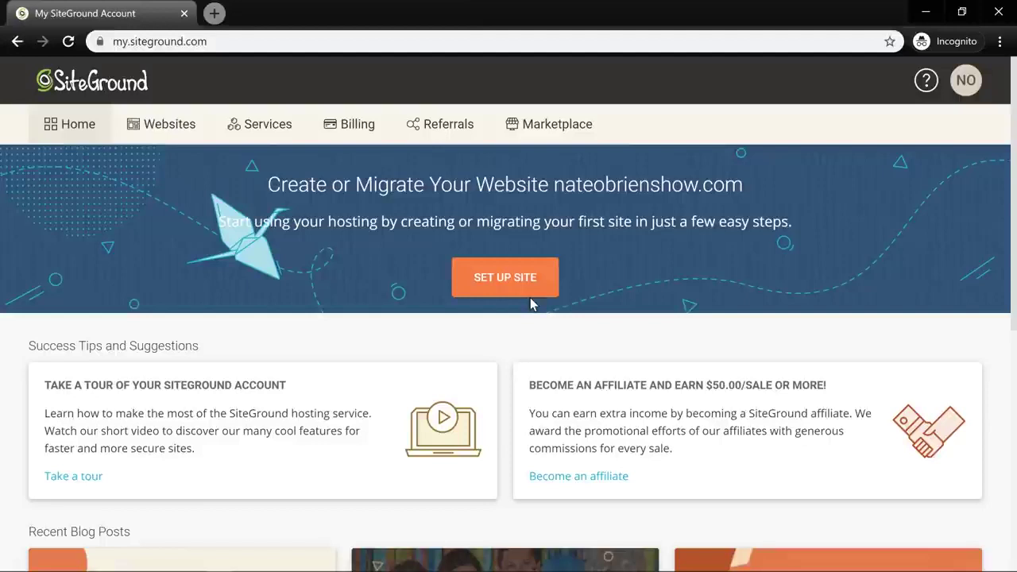
pyautogui.click(164, 129)
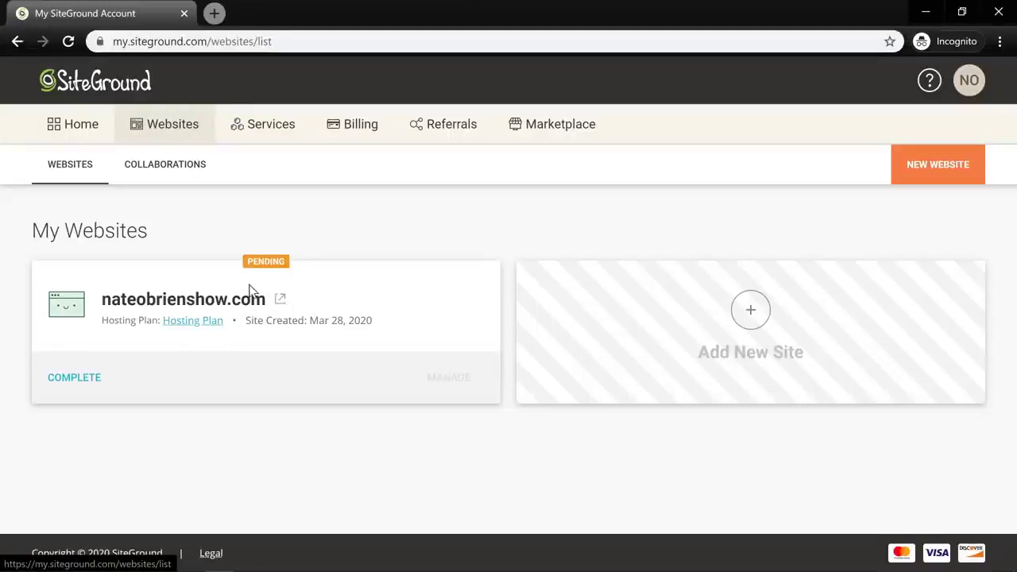
# - Complete the pending nateobrienshow.com site as a new website with WordPress as its application
pyautogui.click(62, 379)
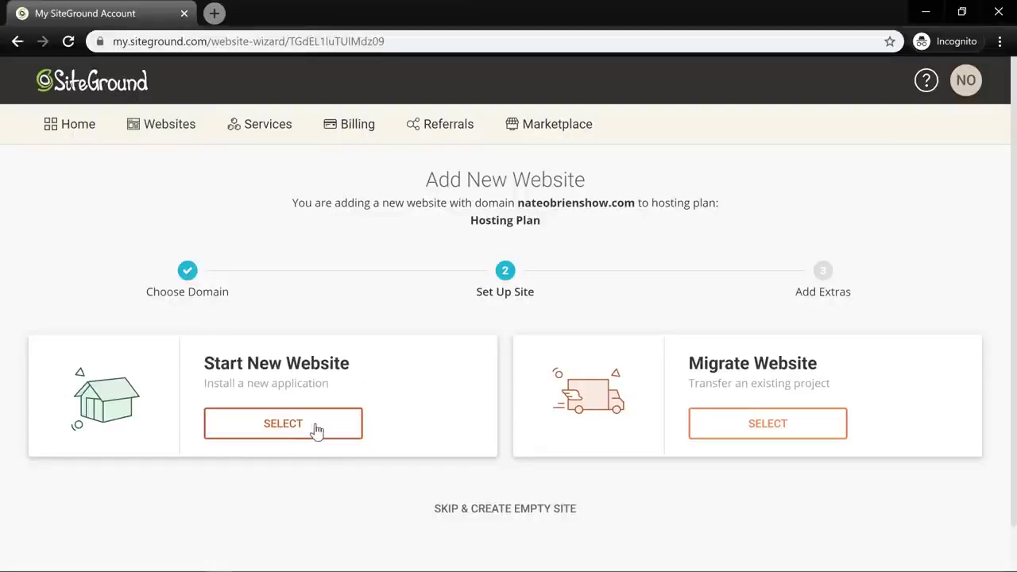
pyautogui.click(316, 429)
pyautogui.scroll(-2, 413, 398)
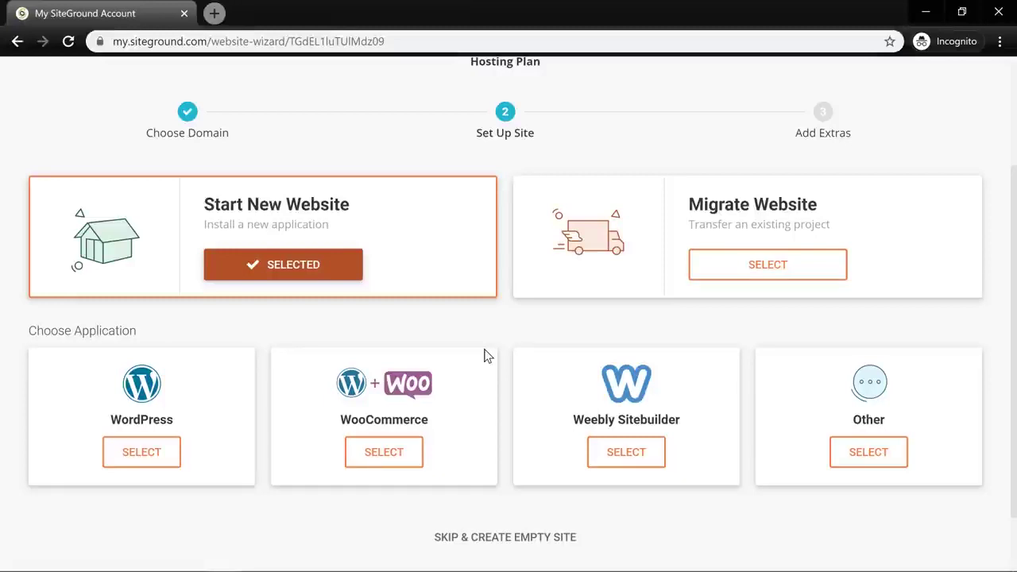
pyautogui.click(155, 455)
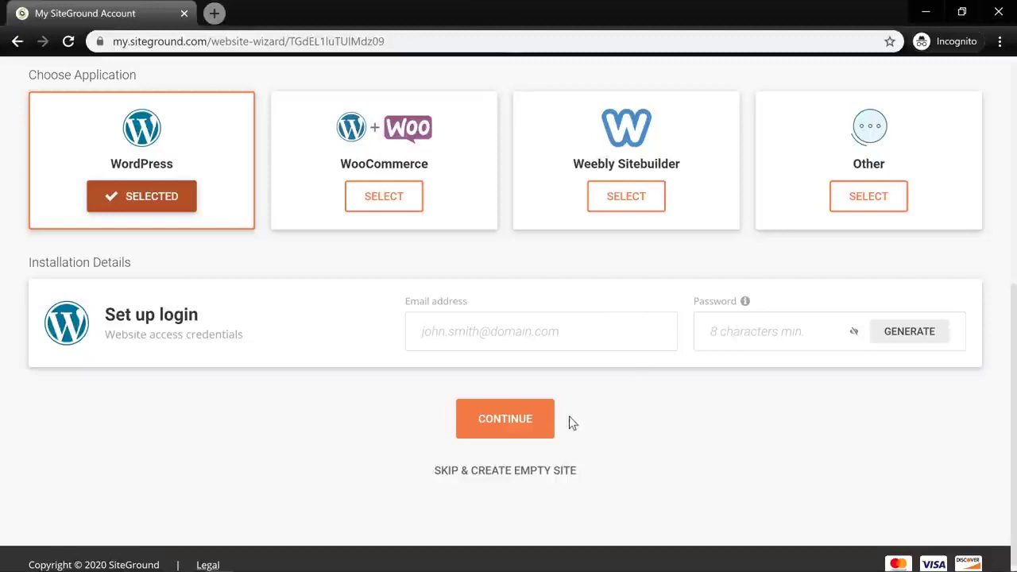
# - Continue past the extras step to finish creation, then open the Websites section for the site's details
pyautogui.click(527, 470)
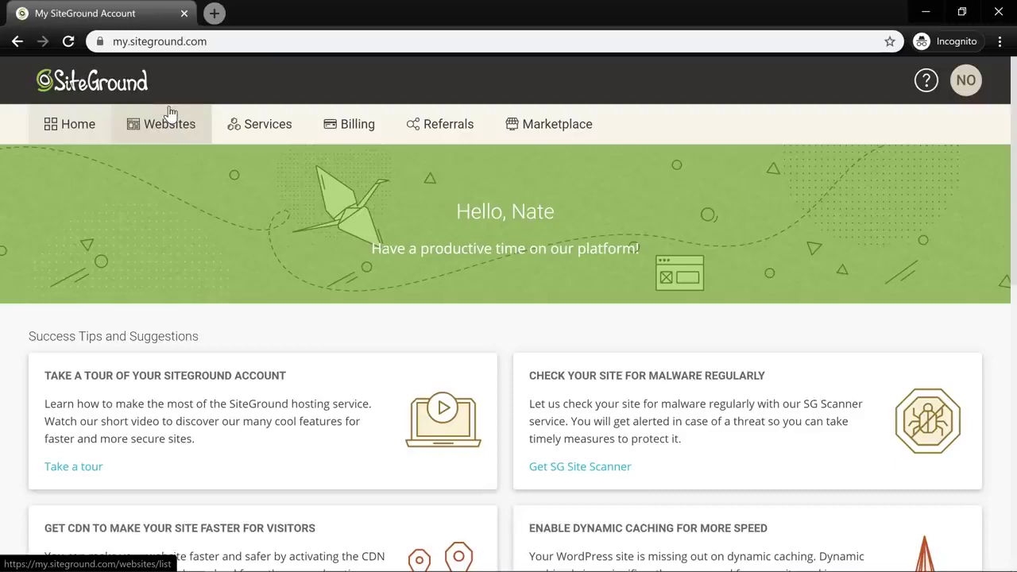
pyautogui.click(169, 118)
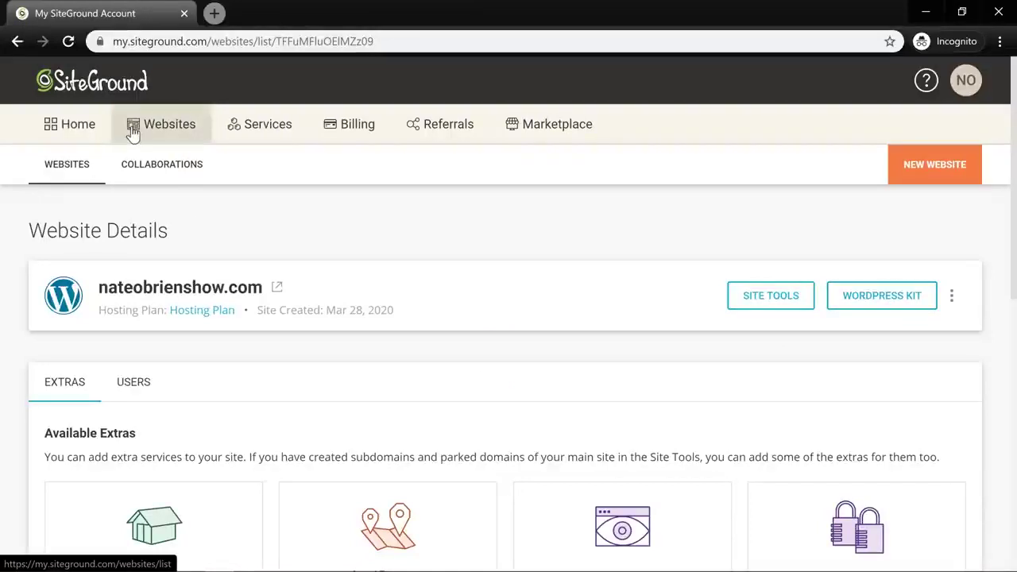
# - Launch WordPress Admin from the WordPress Kit and exit the WordPress Starter wizard
pyautogui.click(861, 299)
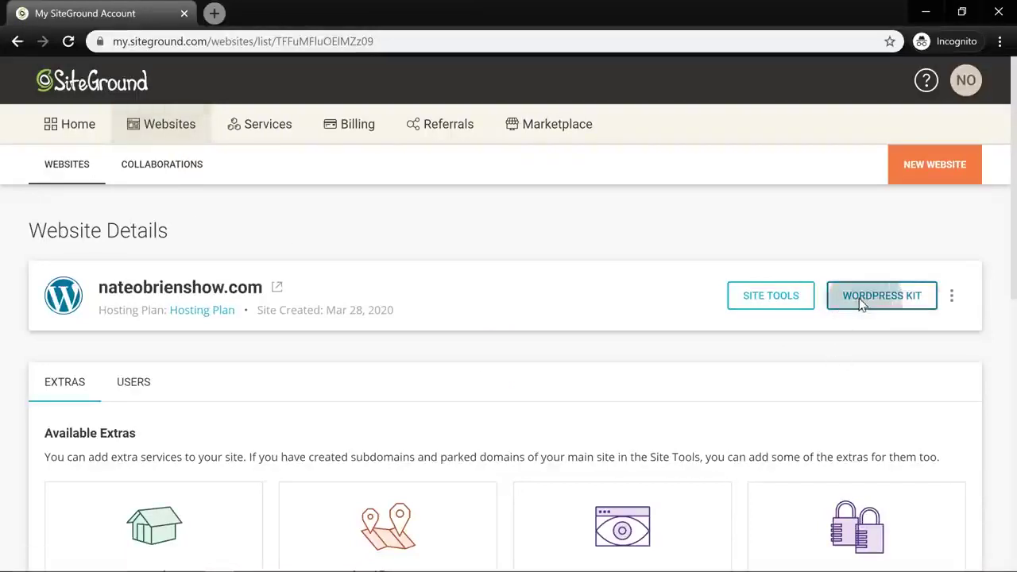
pyautogui.click(286, 277)
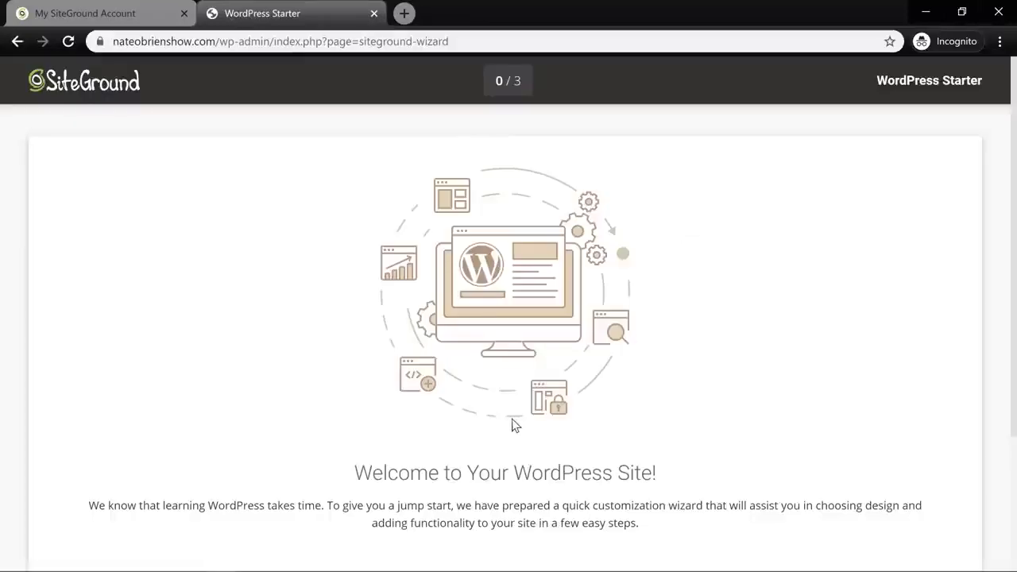
pyautogui.scroll(-3, 515, 429)
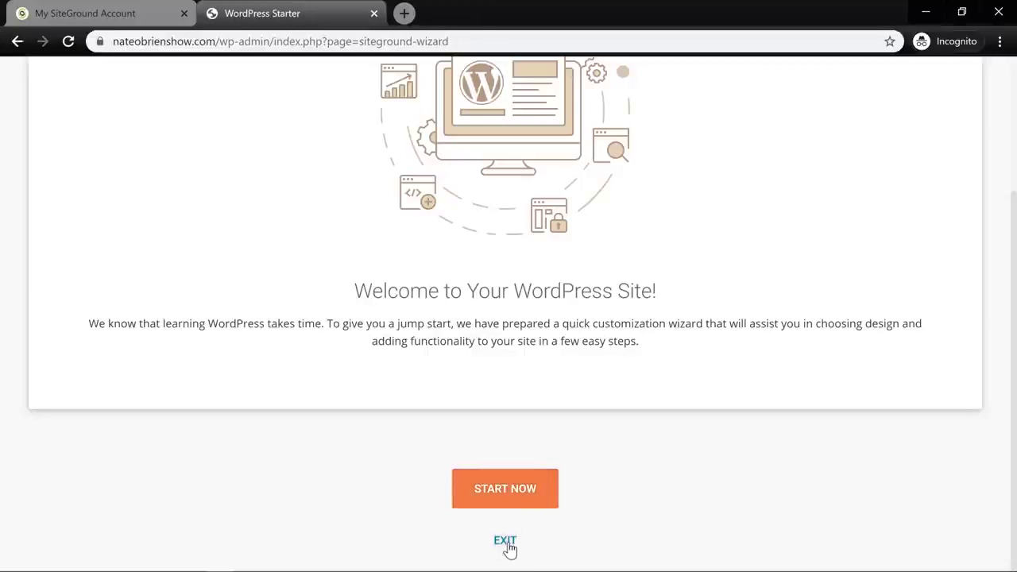
pyautogui.click(507, 543)
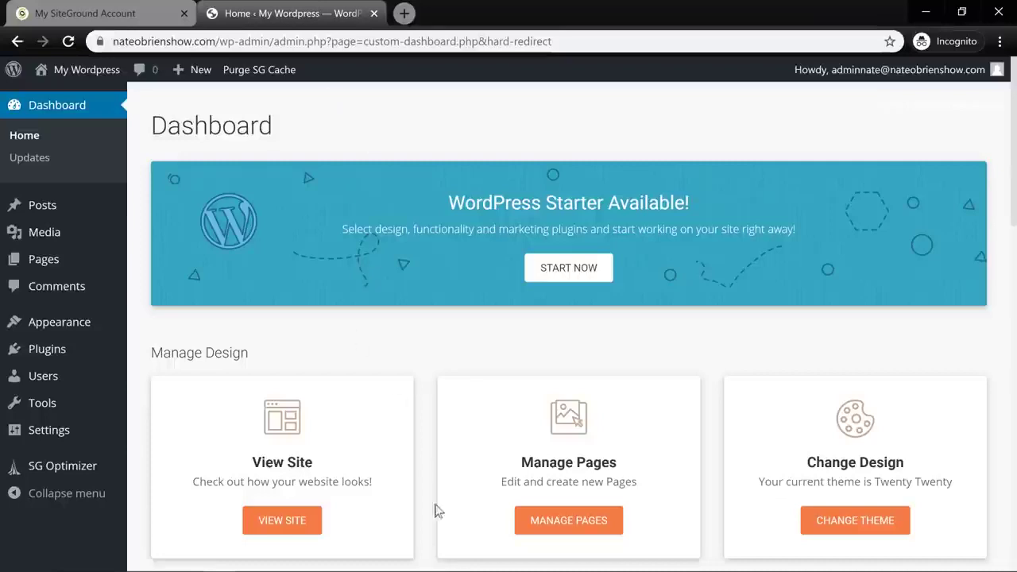
# - Preview the default Twenty Twenty homepage in a new tab, then return to the dashboard tab
pyautogui.click(302, 528)
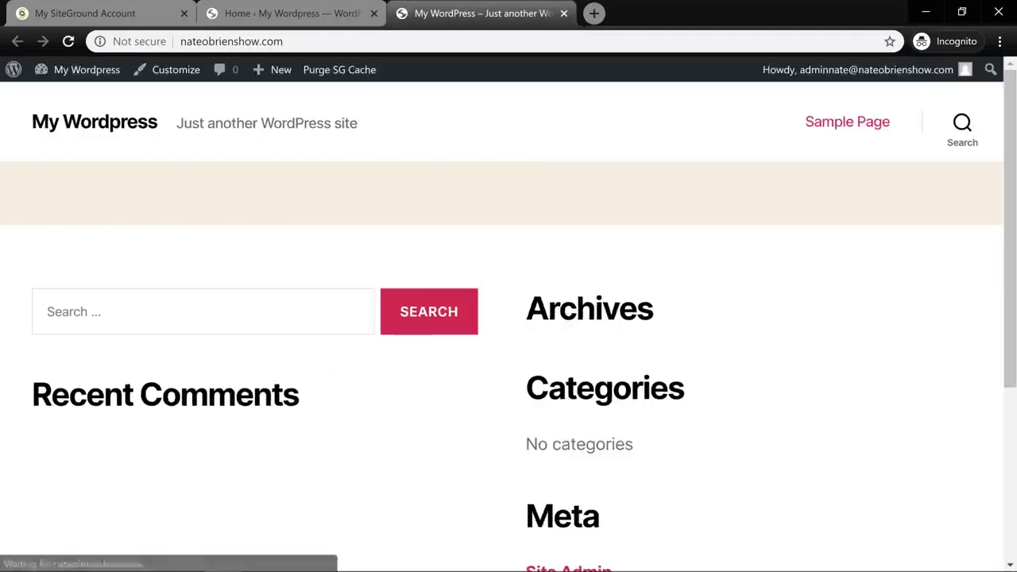
pyautogui.moveTo(181, 123); pyautogui.dragTo(329, 125)
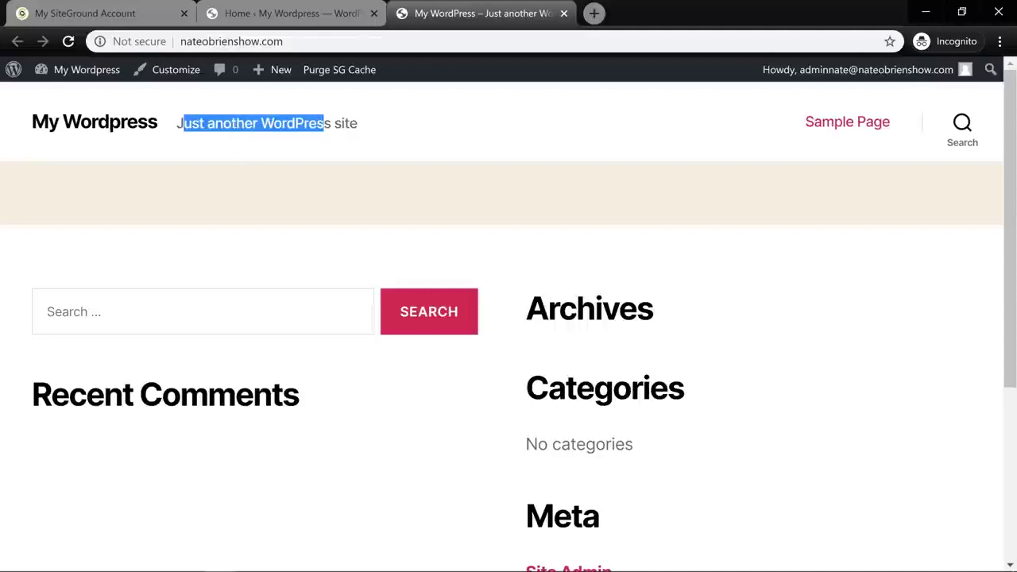
pyautogui.click(365, 142)
pyautogui.scroll(-4, 429, 251)
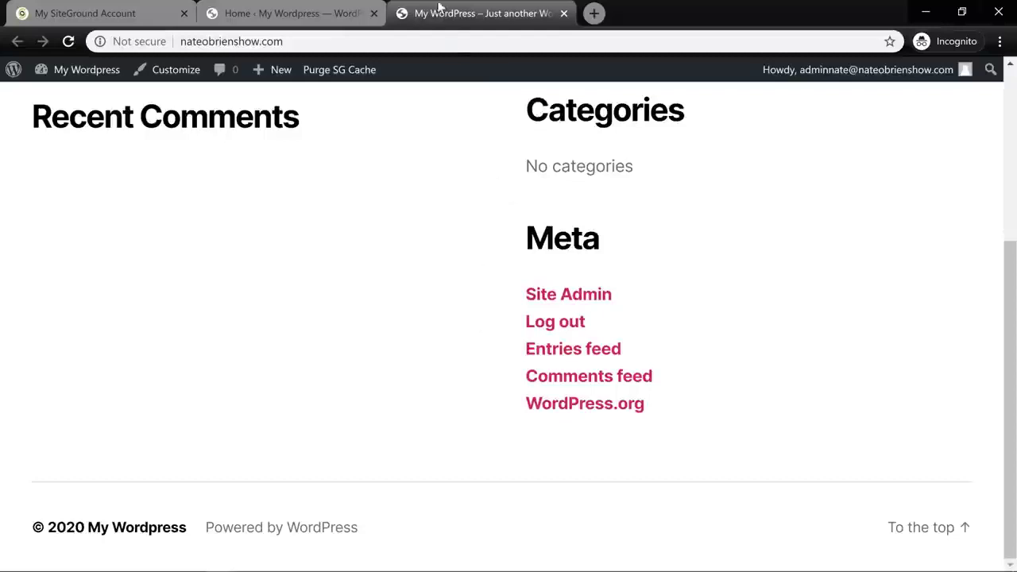
pyautogui.click(227, 11)
pyautogui.scroll(-3, 357, 357)
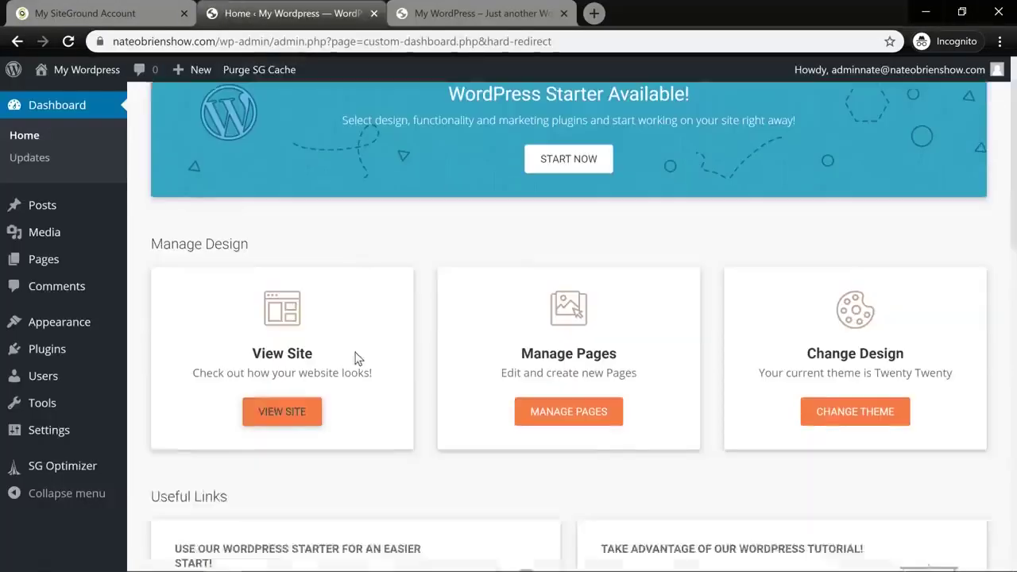
# - Start a new blank page from the Pages list
pyautogui.click(566, 284)
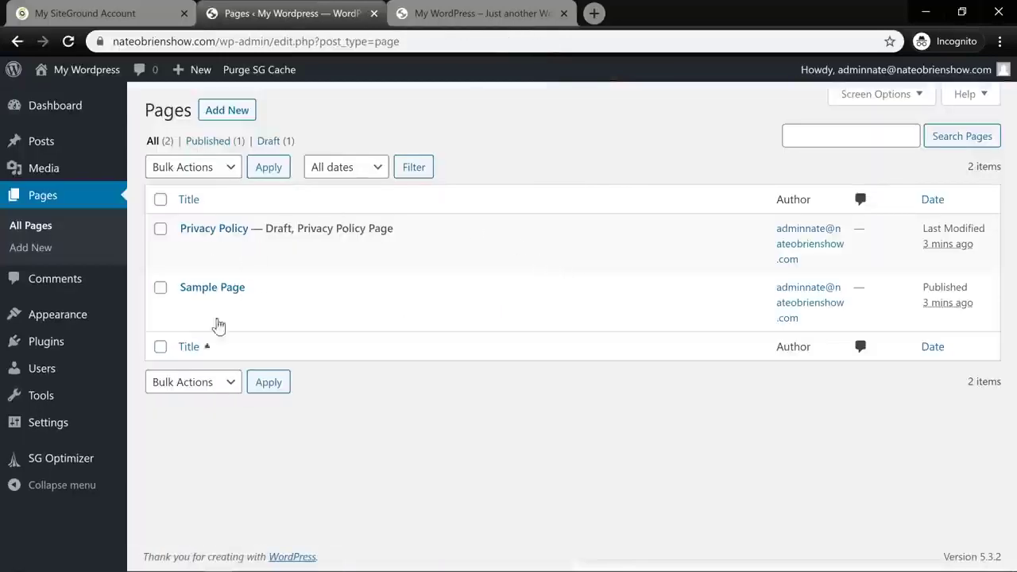
pyautogui.click(221, 112)
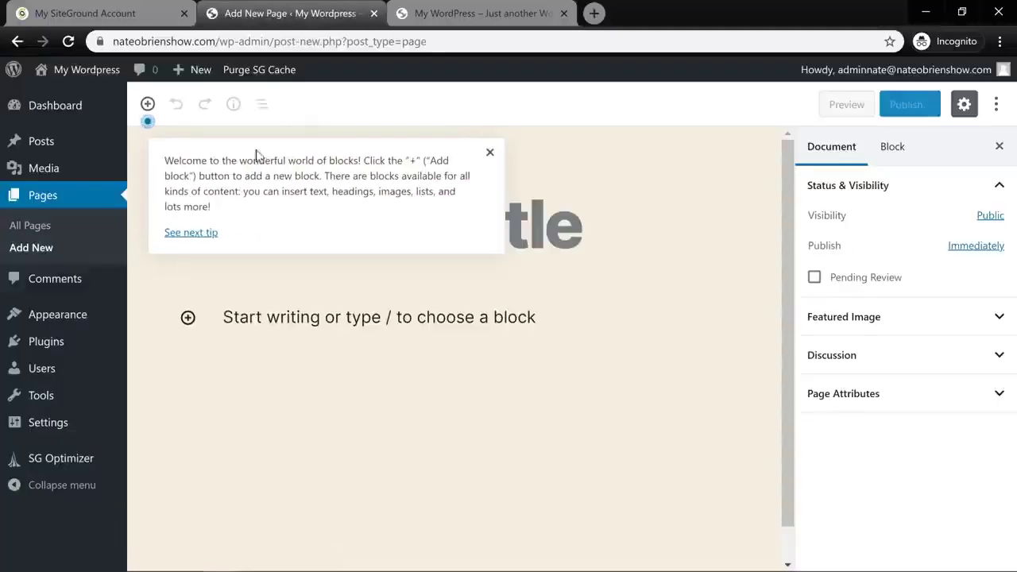
pyautogui.moveTo(201, 80)
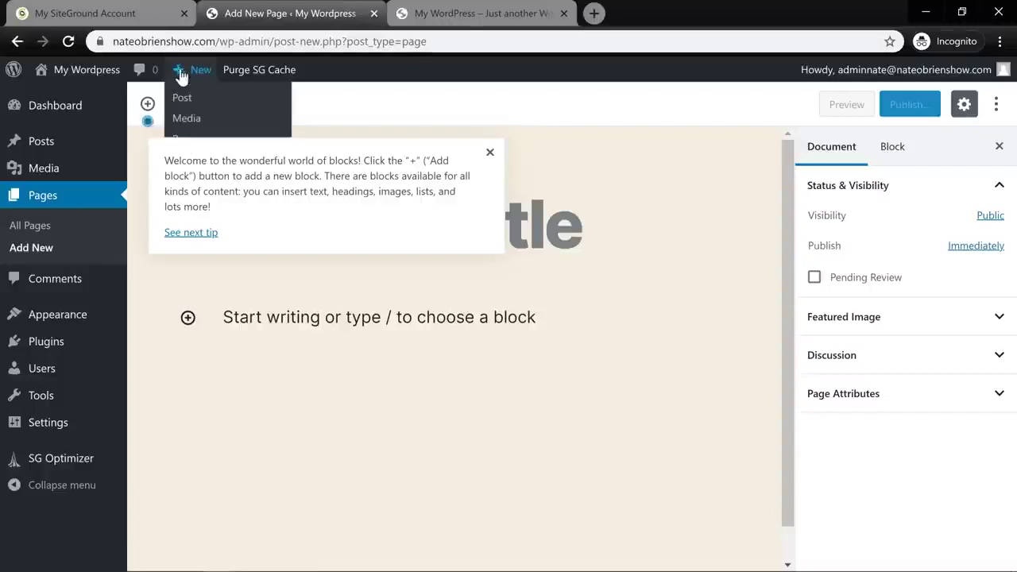
pyautogui.click(179, 139)
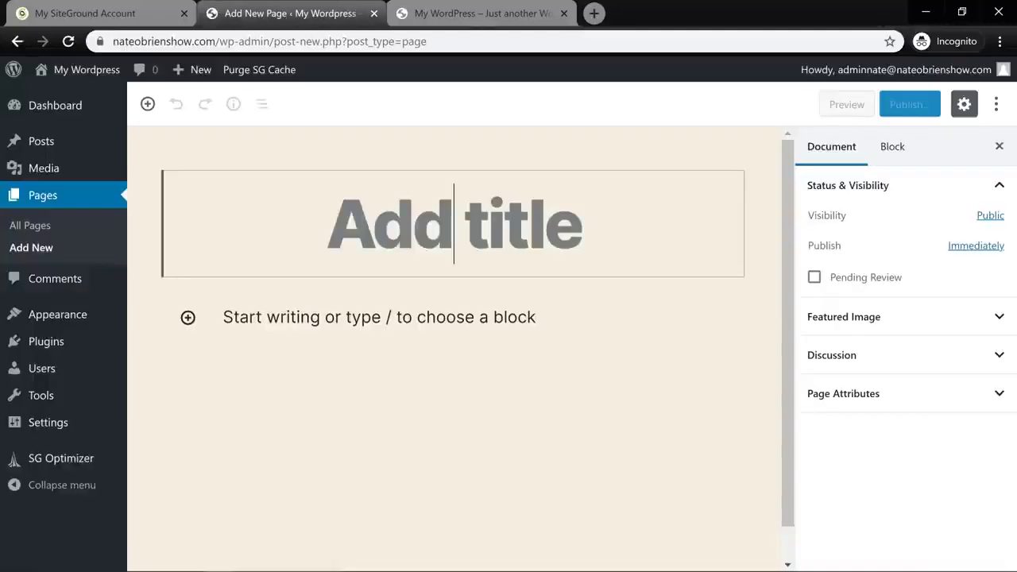
# - Title the page 'Bank Accounts' and publish it
pyautogui.write('Bank ')
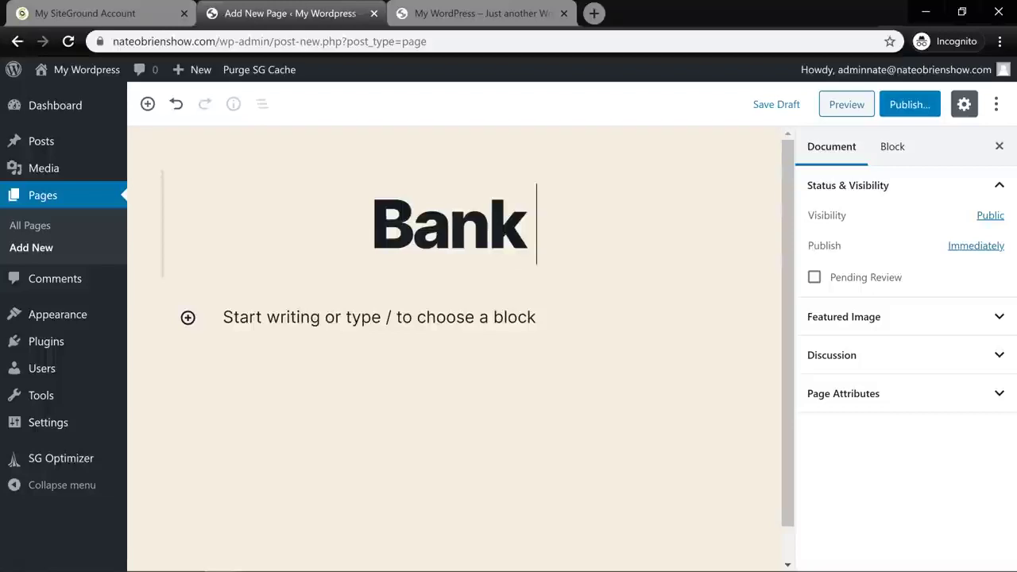
pyautogui.write('Accouncty')
pyautogui.press('BackSpace')
pyautogui.press('BackSpace')
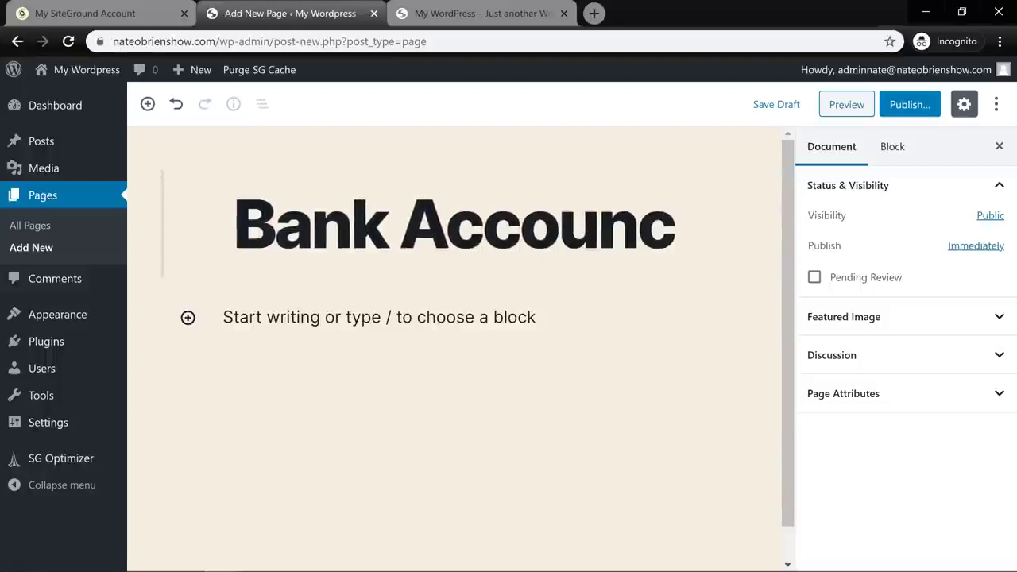
pyautogui.press('BackSpace')
pyautogui.write('ts')
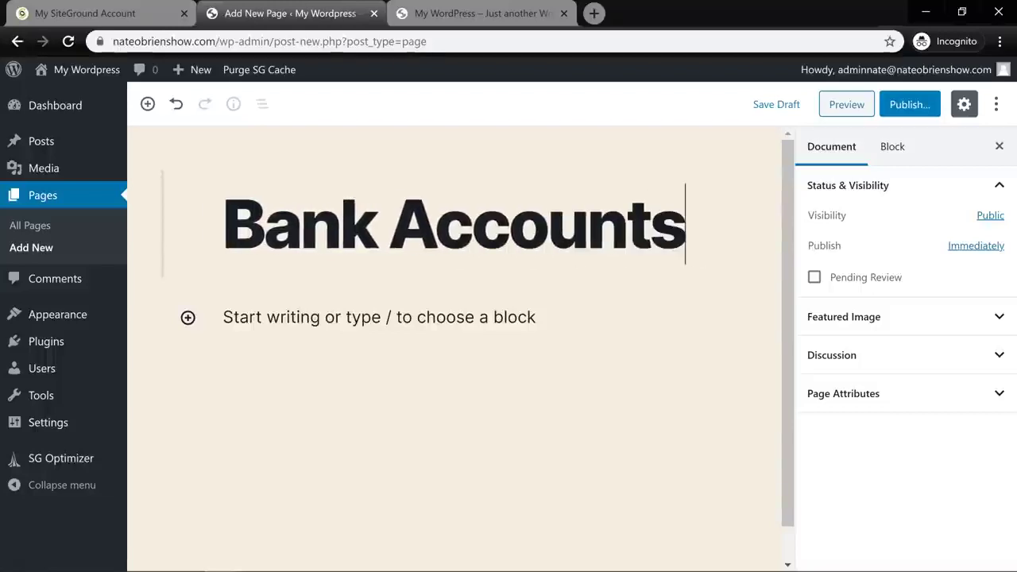
pyautogui.click(735, 153)
pyautogui.click(906, 105)
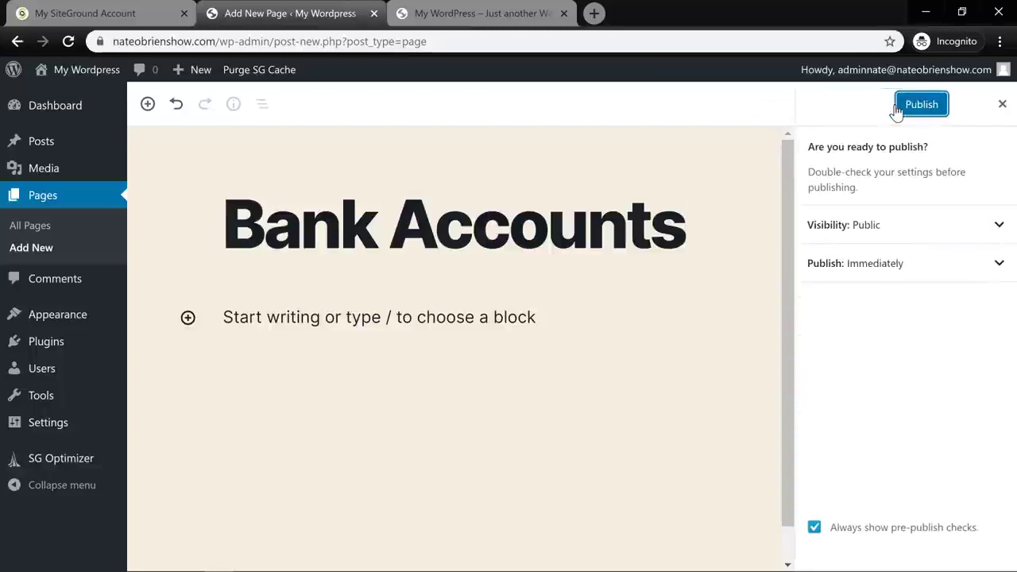
pyautogui.click(906, 110)
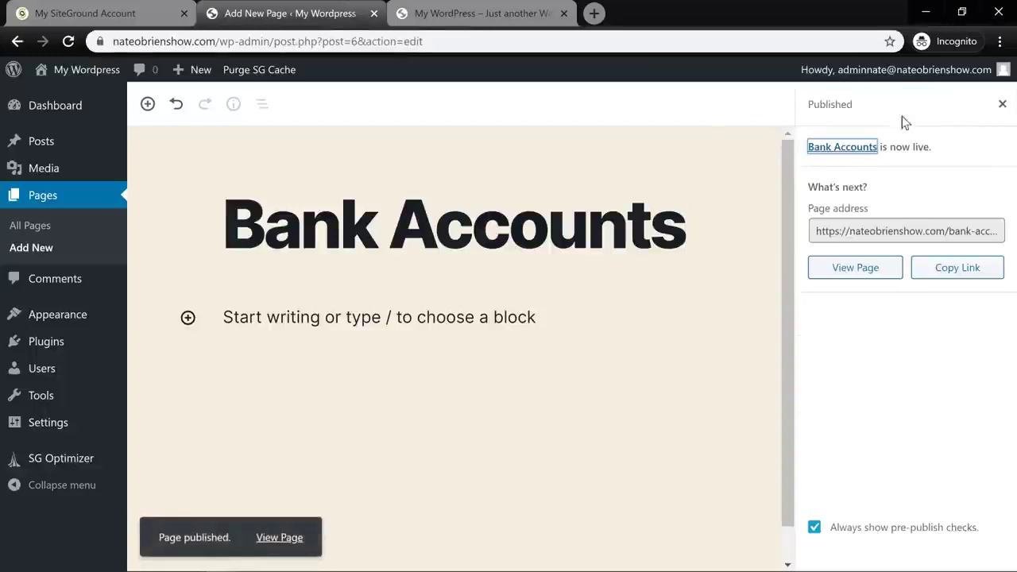
# - Return to Pages and begin another new blank page
pyautogui.click(40, 195)
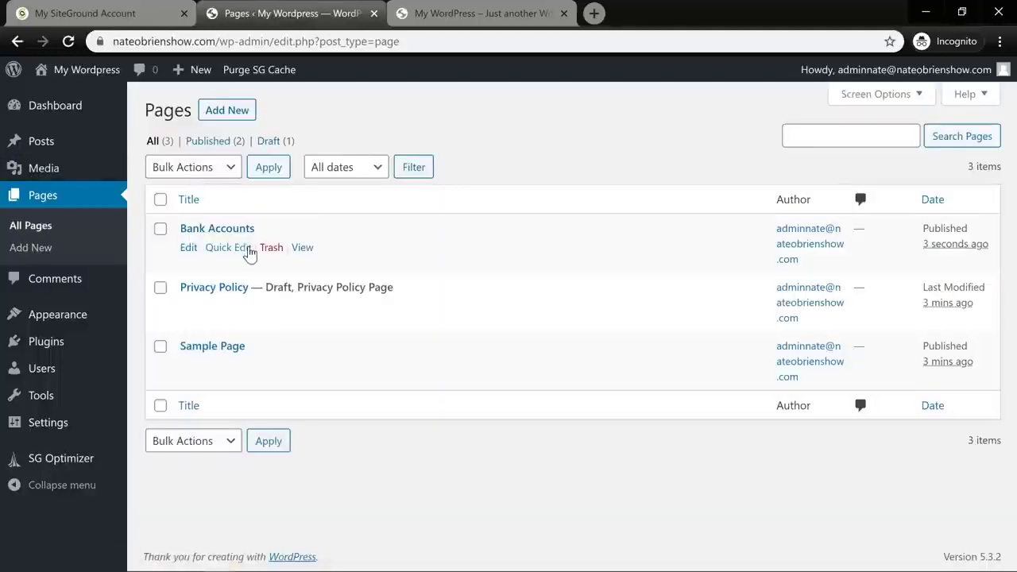
pyautogui.moveTo(181, 73)
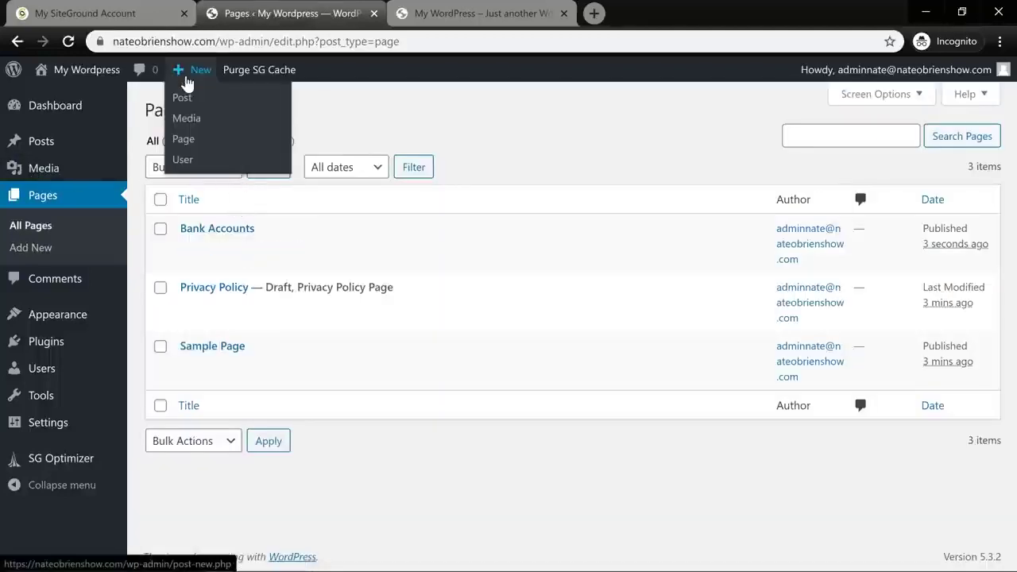
pyautogui.click(185, 136)
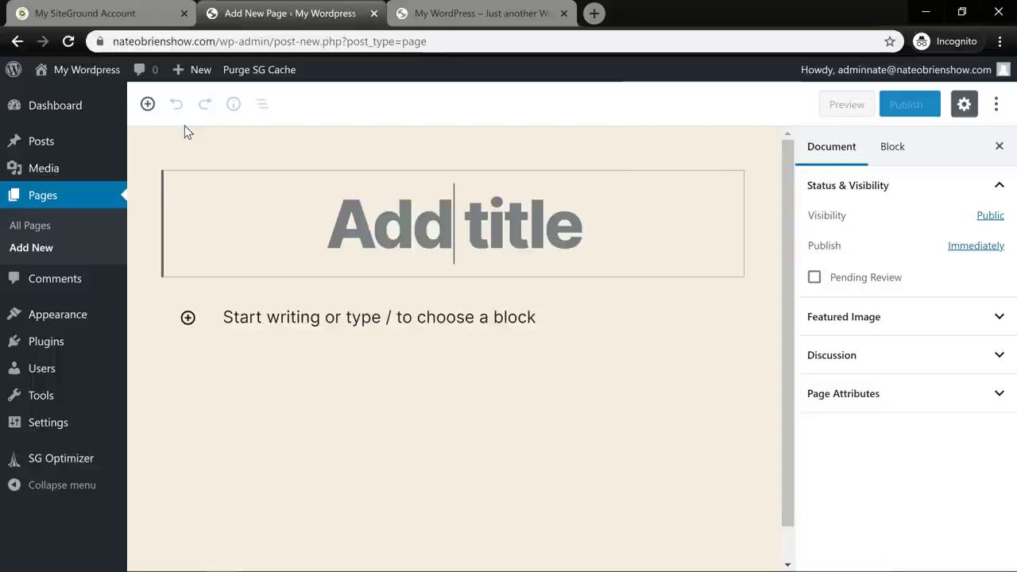
# - Enter 'Credit Cards' as the page title and publish it through the pre-publish panel
pyautogui.write('Crei')
pyautogui.press('BackSpace')
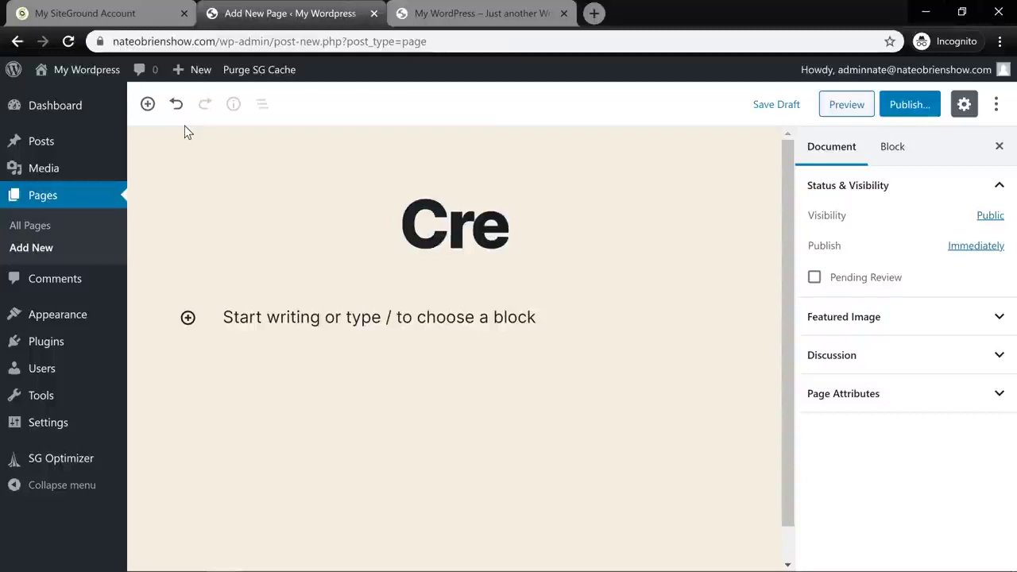
pyautogui.write('dit Cards')
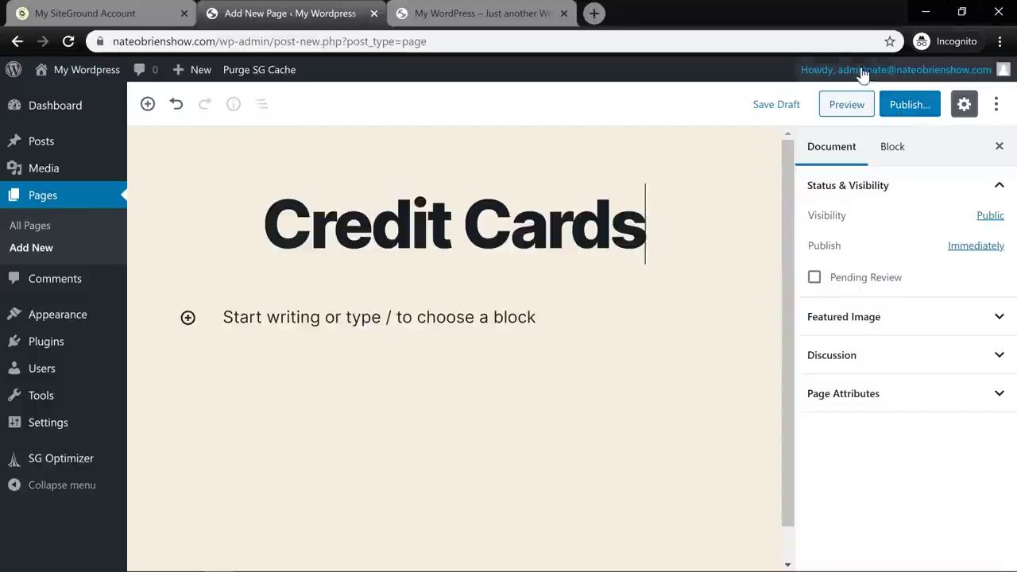
pyautogui.click(906, 104)
pyautogui.click(924, 111)
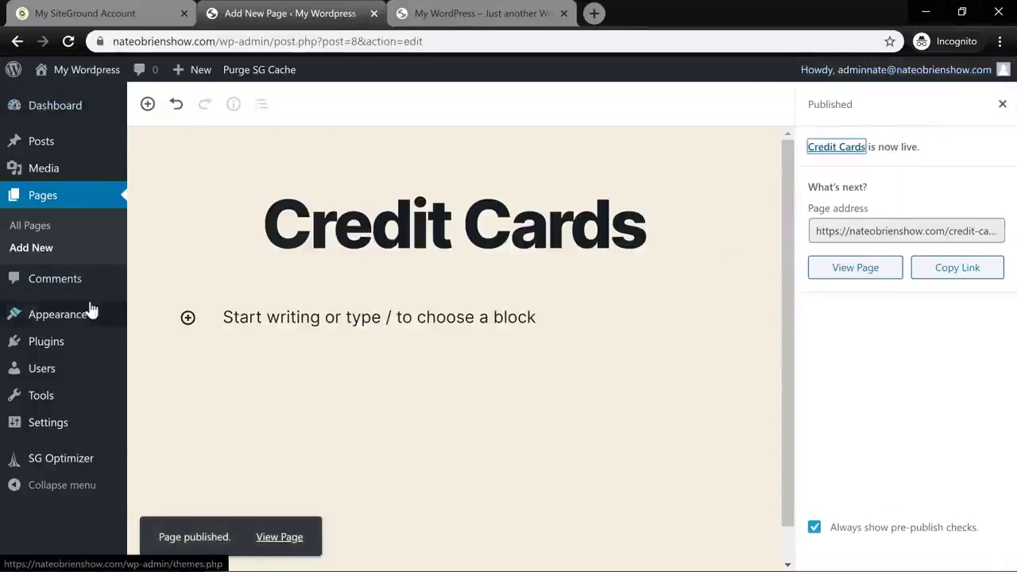
pyautogui.moveTo(87, 315)
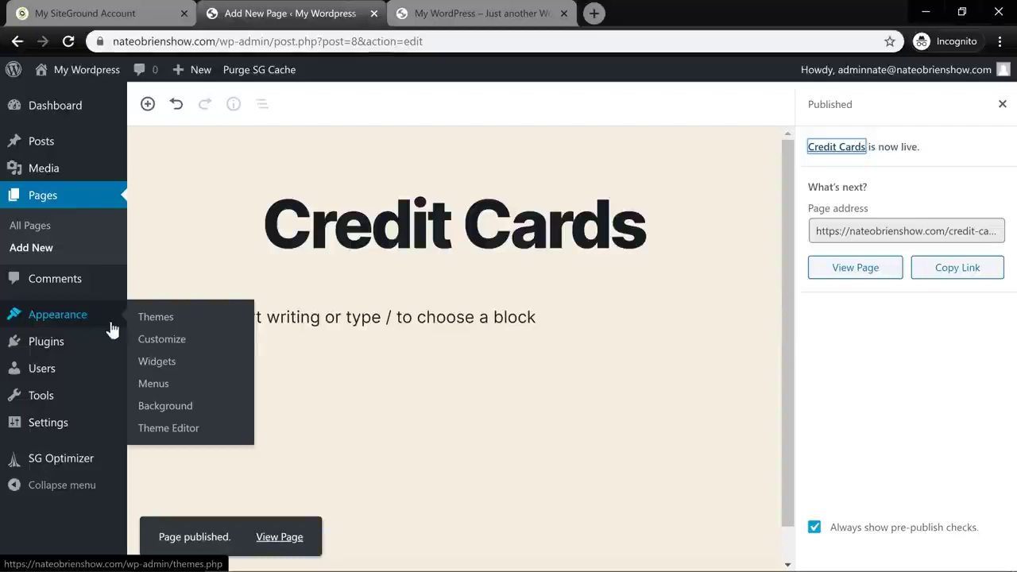
# - Browse the installed Themes and Plugins lists, then switch to the live site tab
pyautogui.click(75, 317)
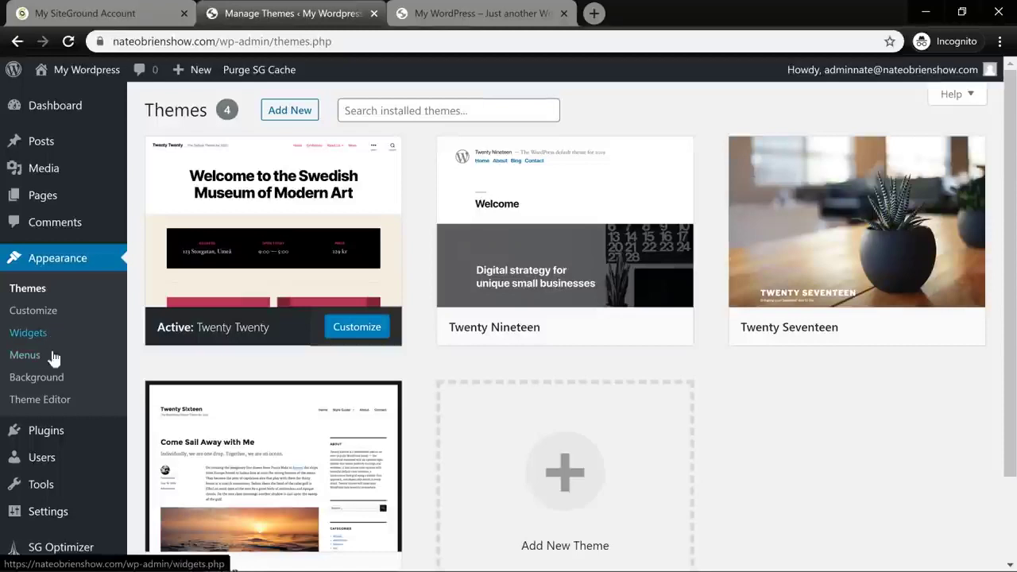
pyautogui.click(53, 436)
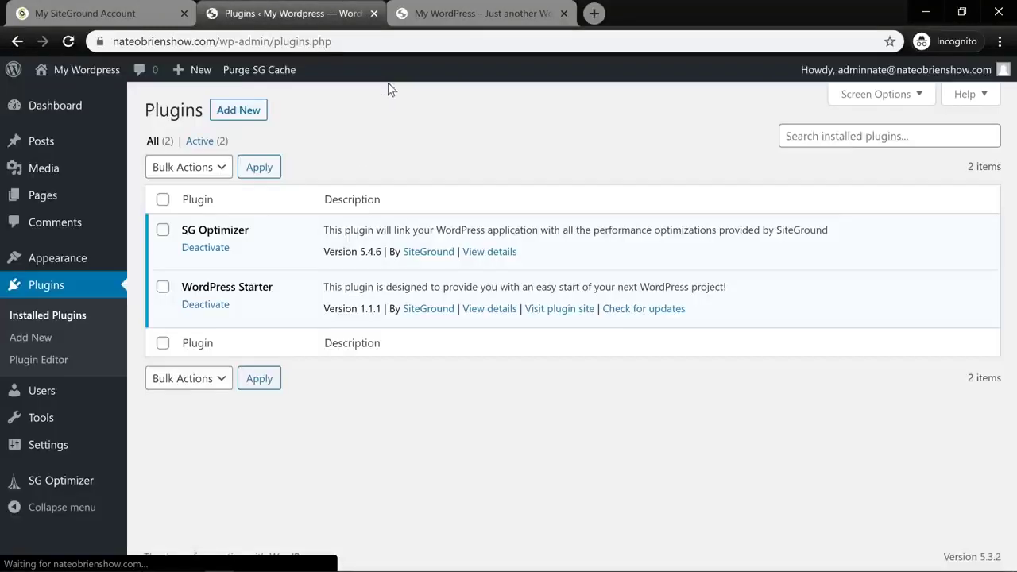
pyautogui.click(439, 13)
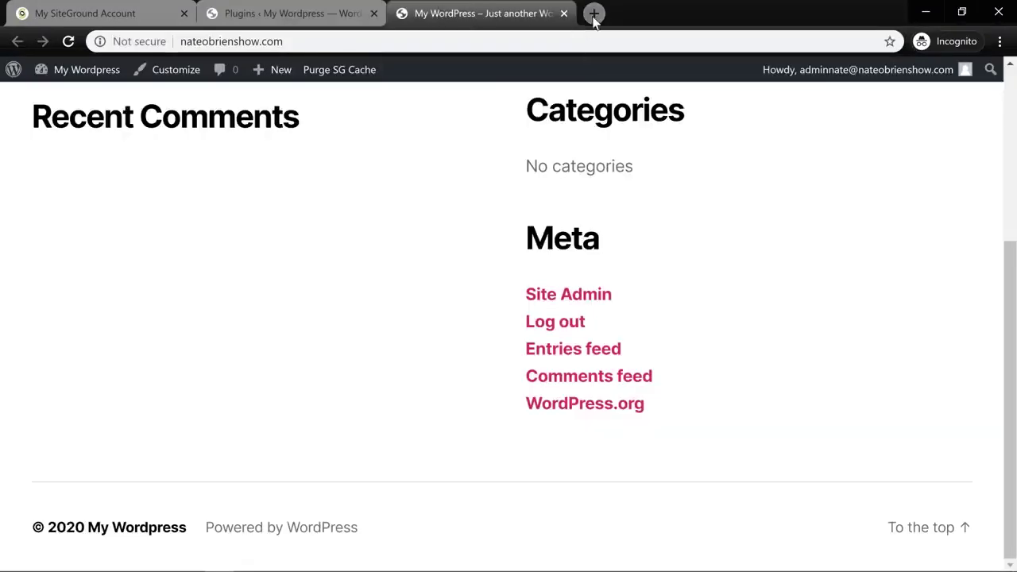
# - Google 'elementor' in a new tab, open and scroll elementor.com, then return to the site tab
pyautogui.click(593, 13)
pyautogui.write('element')
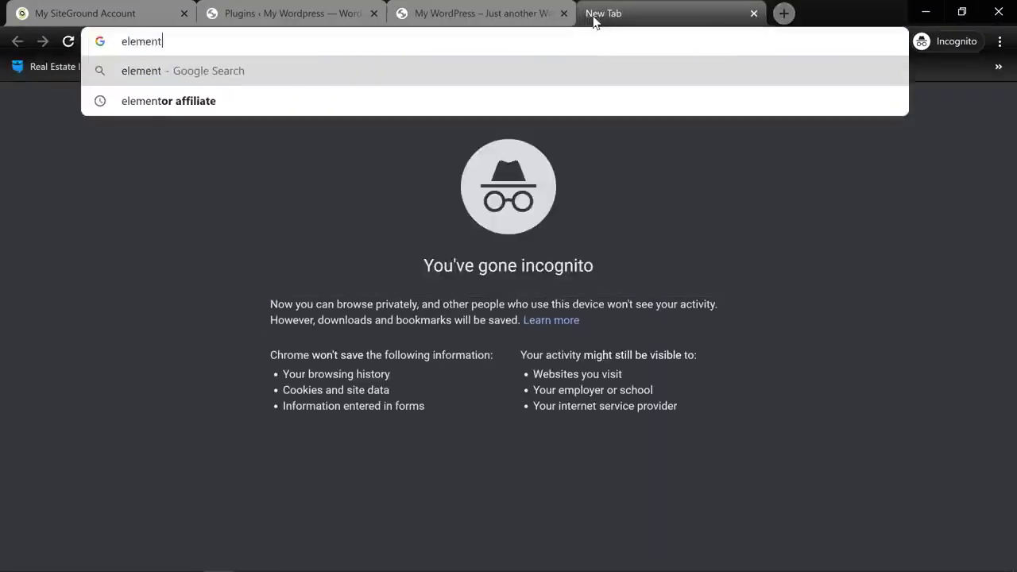
pyautogui.write('or')
pyautogui.press('Return')
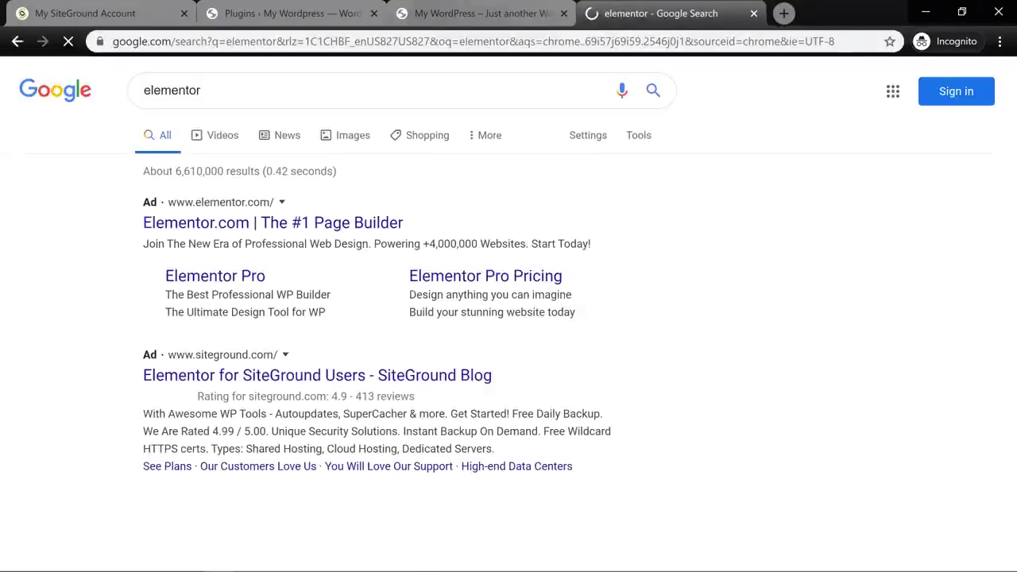
pyautogui.scroll(-1, 280, 486)
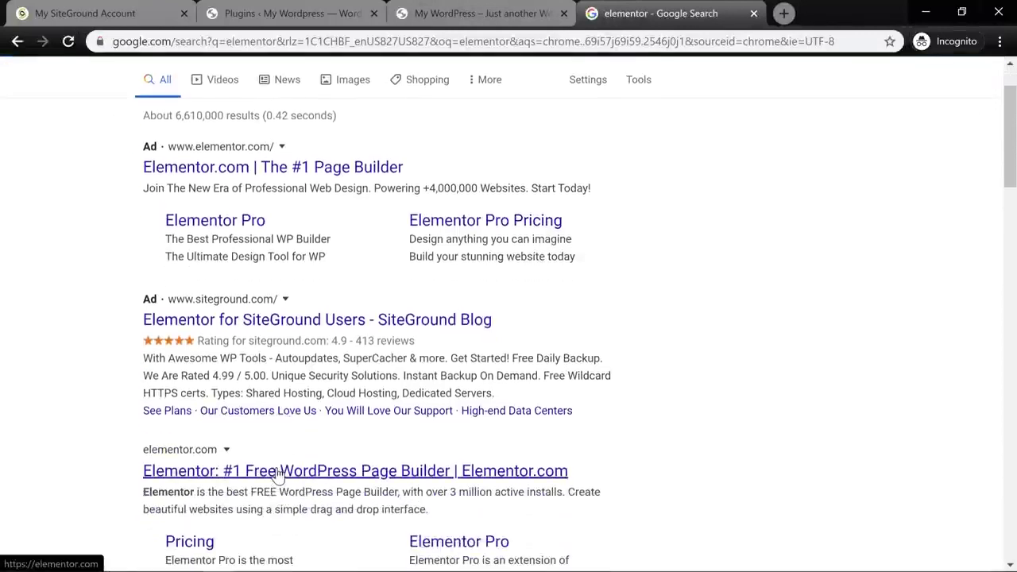
pyautogui.click(279, 473)
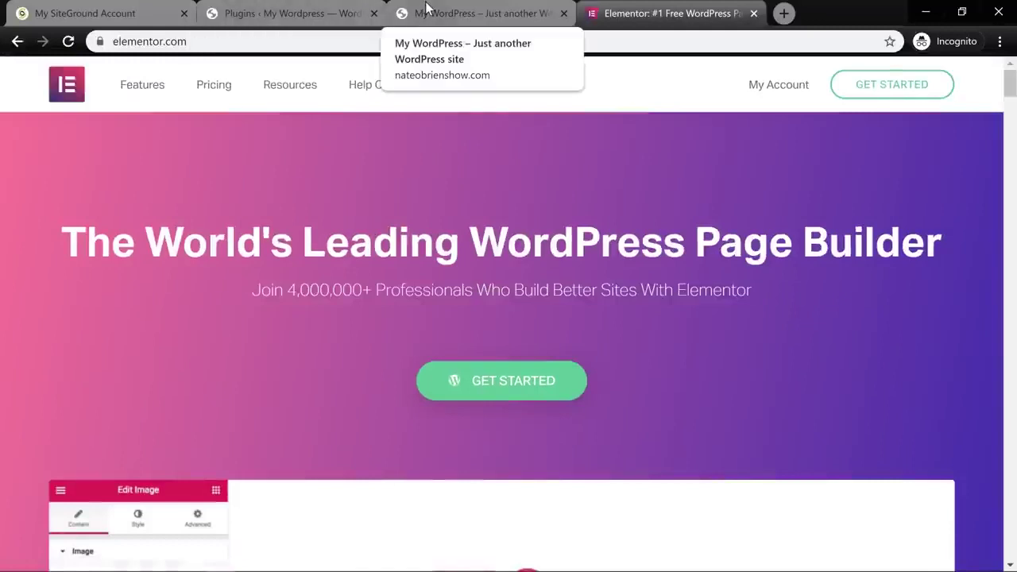
pyautogui.scroll(-4, 554, 182)
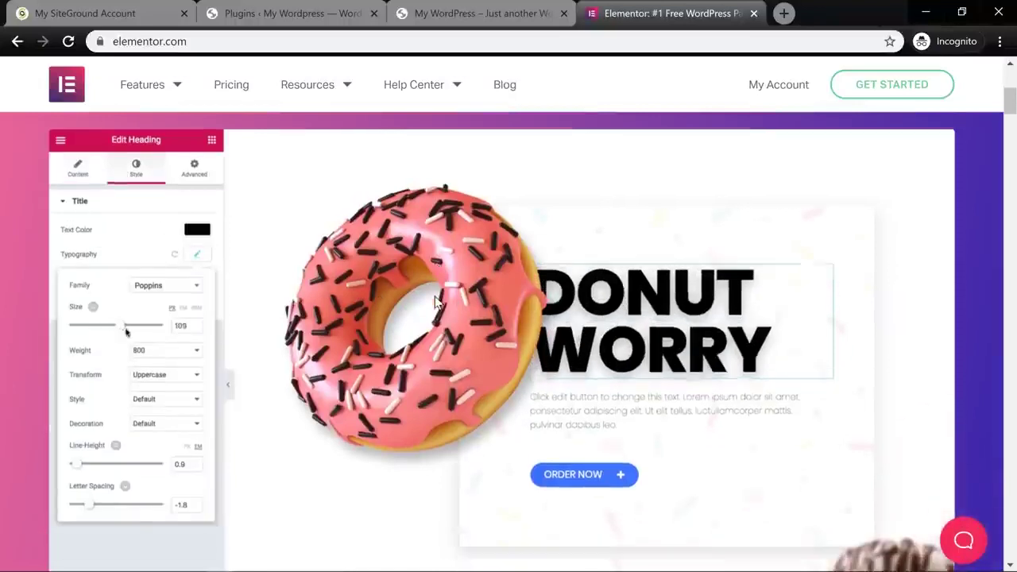
pyautogui.scroll(-1, 398, 198)
pyautogui.click(437, 9)
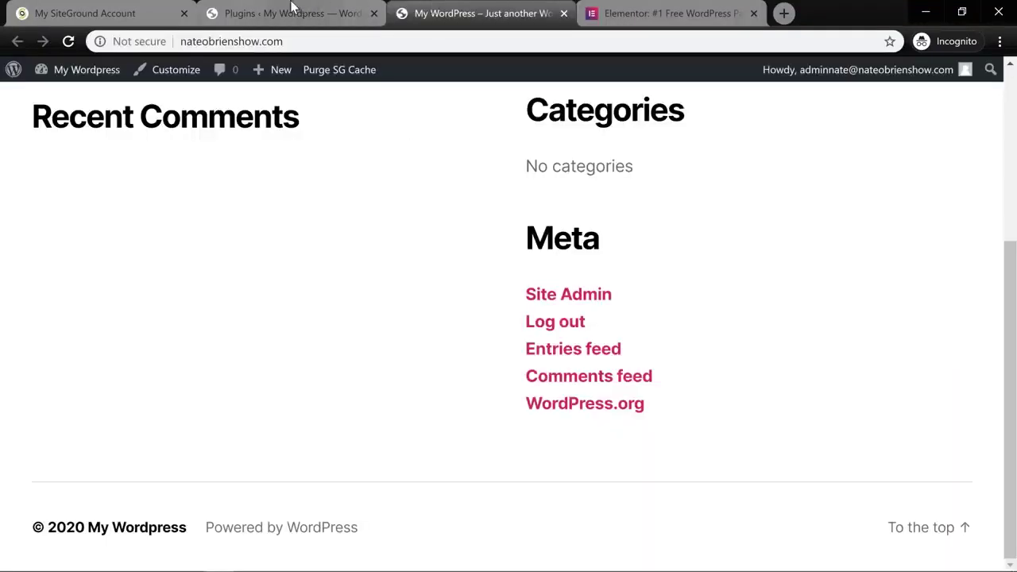
# - On the Plugins page, deactivate SG Optimizer and WordPress Starter, then go to Add New
pyautogui.click(291, 11)
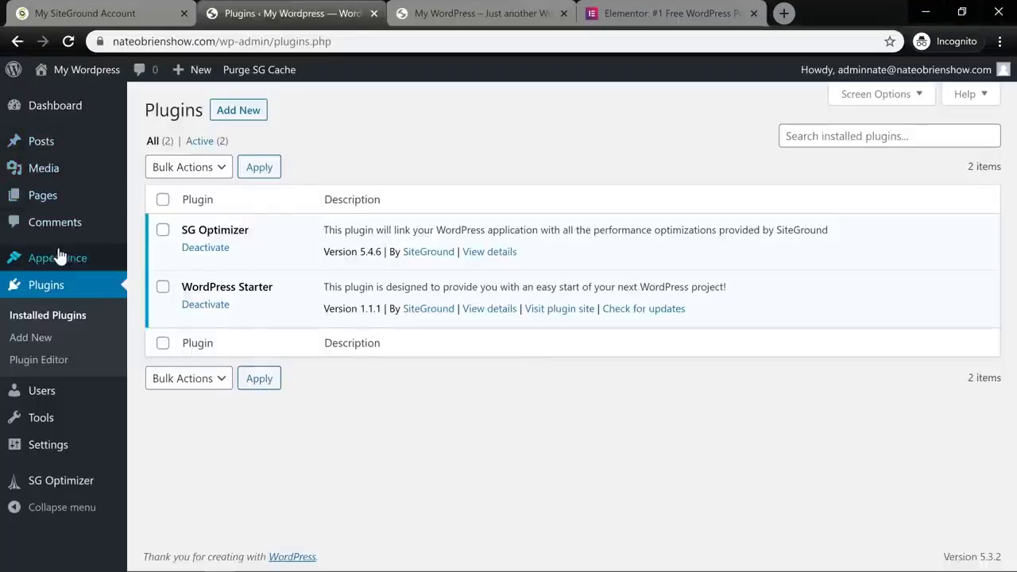
pyautogui.moveTo(45, 270)
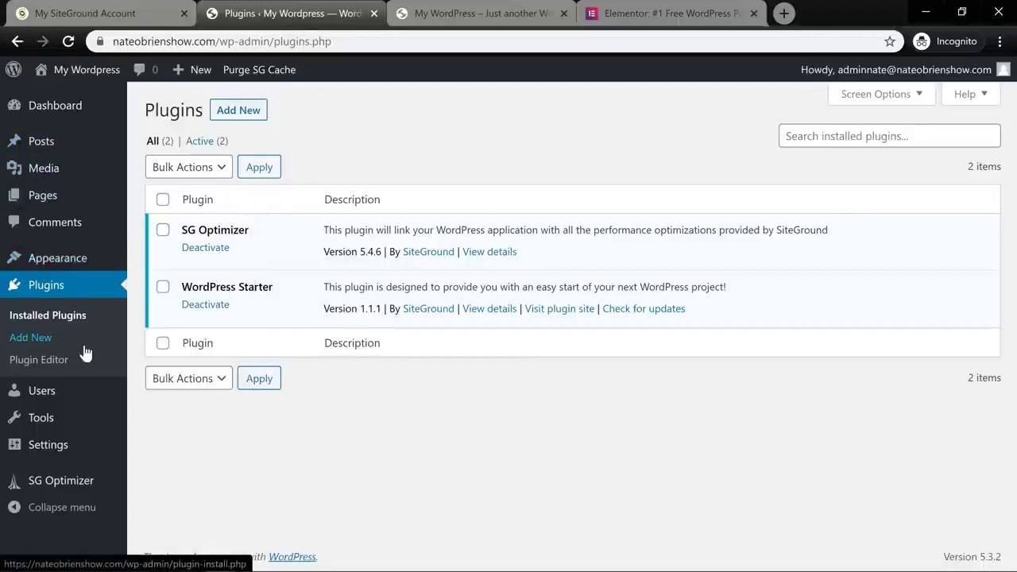
pyautogui.click(162, 292)
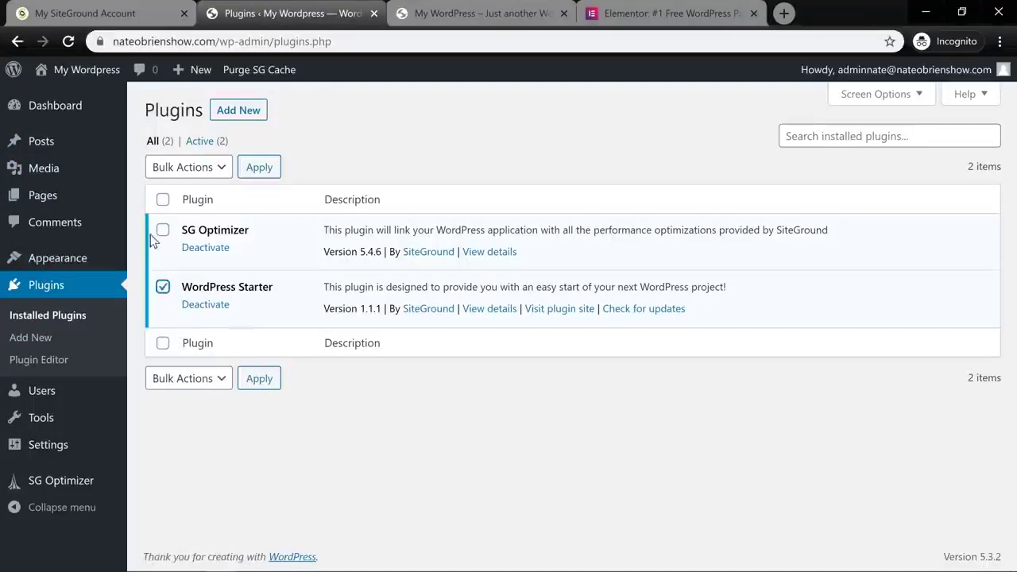
pyautogui.click(194, 251)
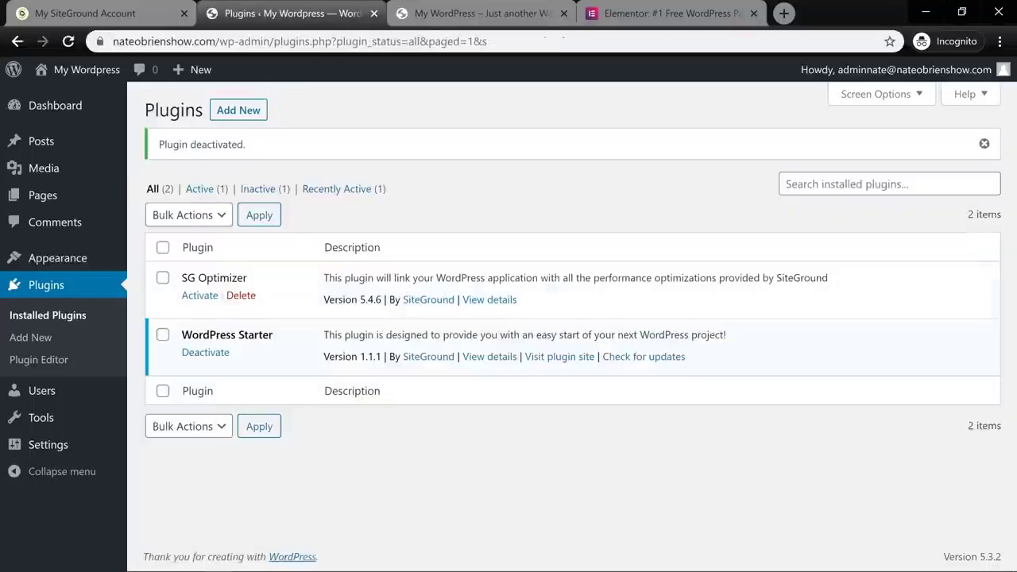
pyautogui.click(211, 358)
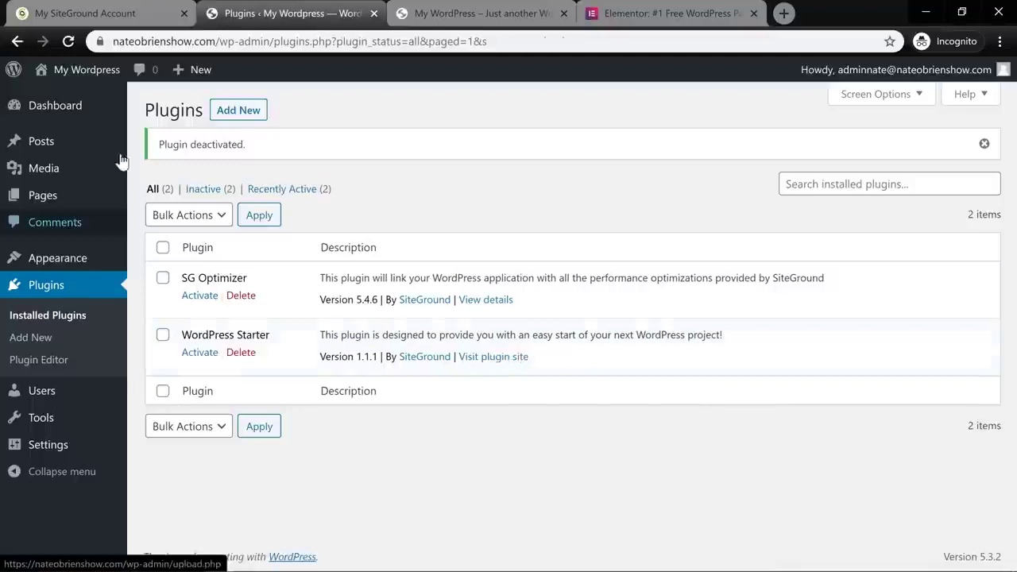
pyautogui.click(256, 113)
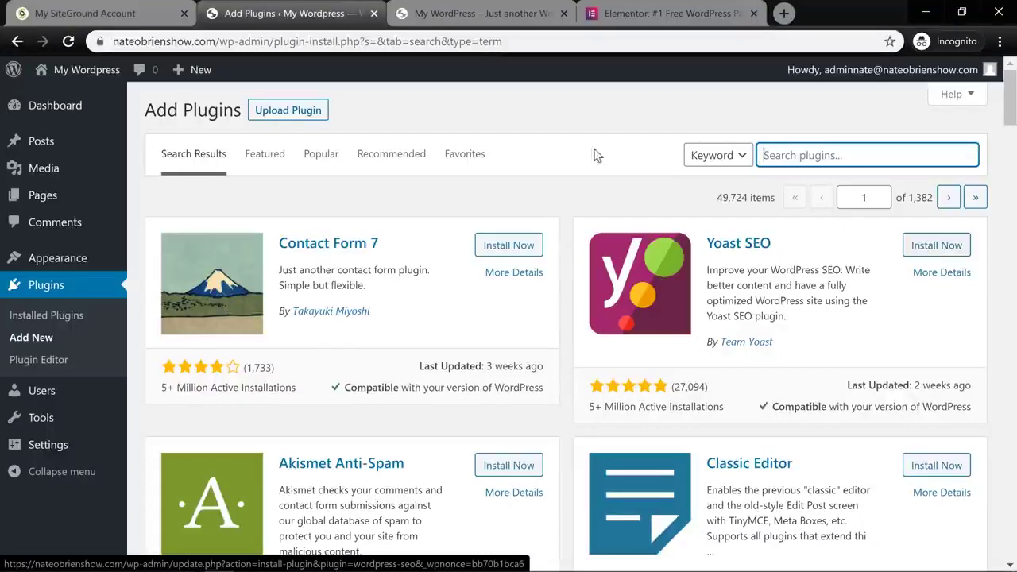
# - Review General settings, verify Permalinks uses Post name (/%postname%/), then return to the Dashboard
pyautogui.moveTo(47, 417)
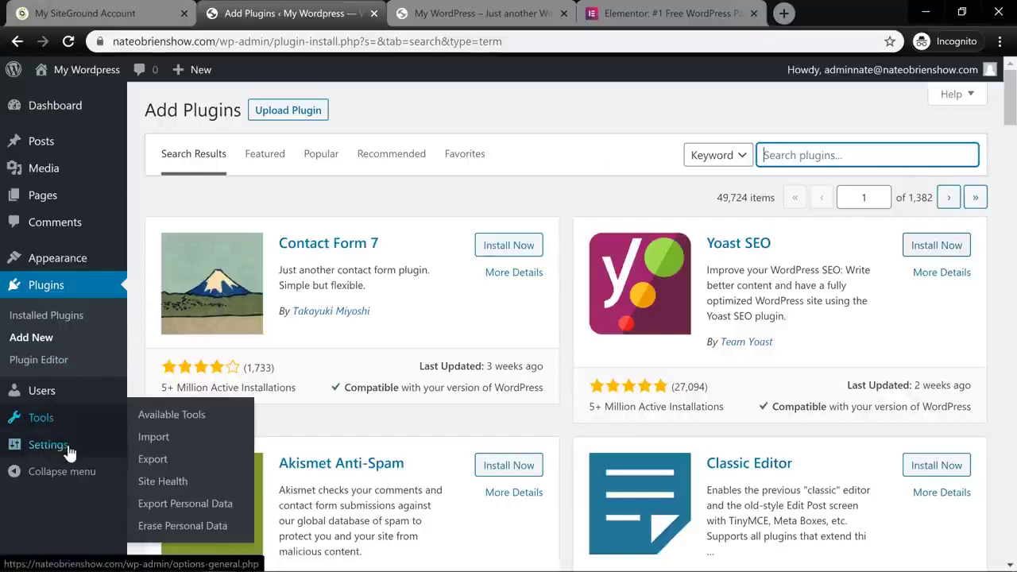
pyautogui.click(70, 448)
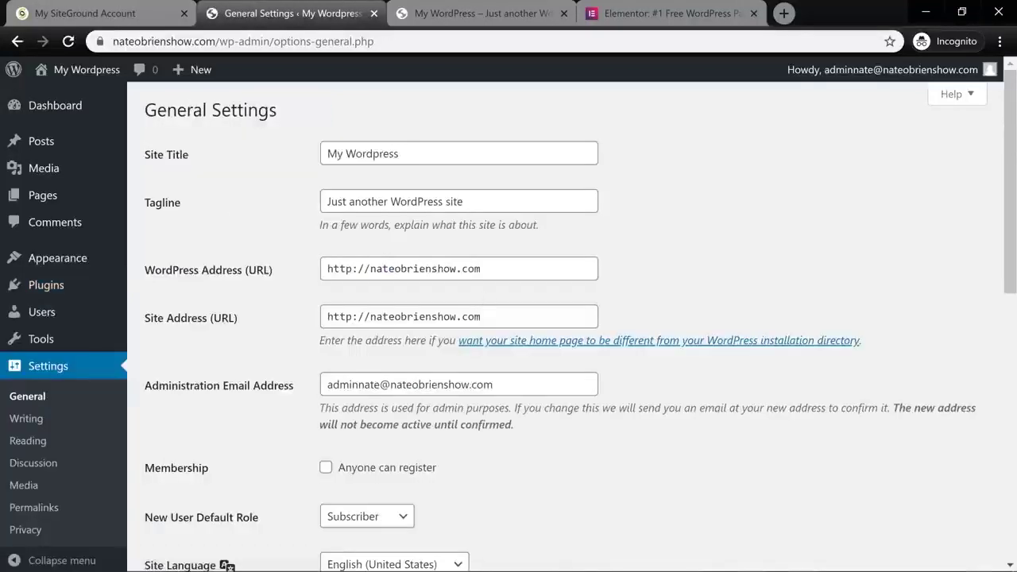
pyautogui.scroll(-4, 311, 329)
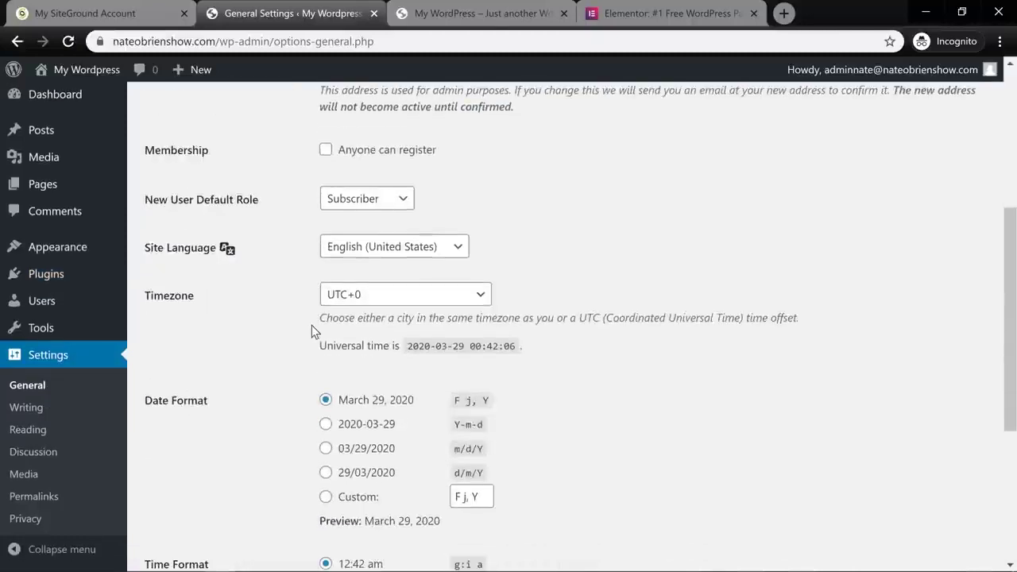
pyautogui.scroll(5, 182, 398)
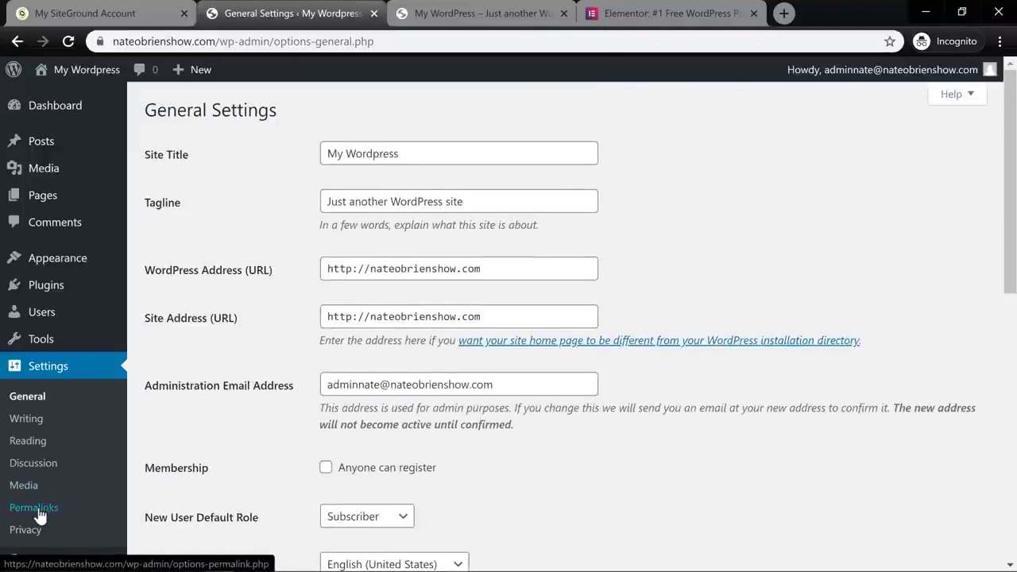
pyautogui.click(38, 514)
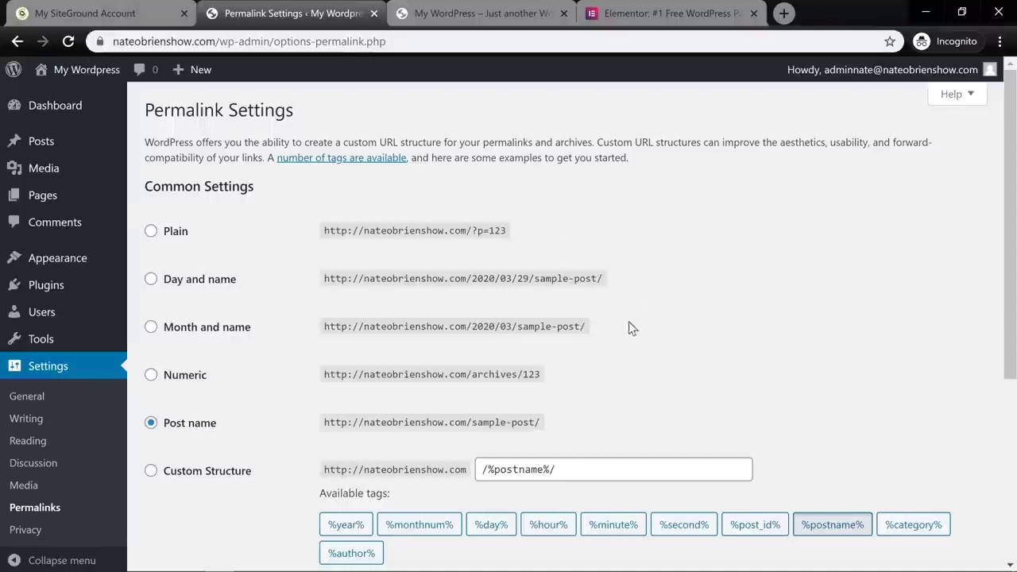
pyautogui.moveTo(580, 278); pyautogui.dragTo(493, 271)
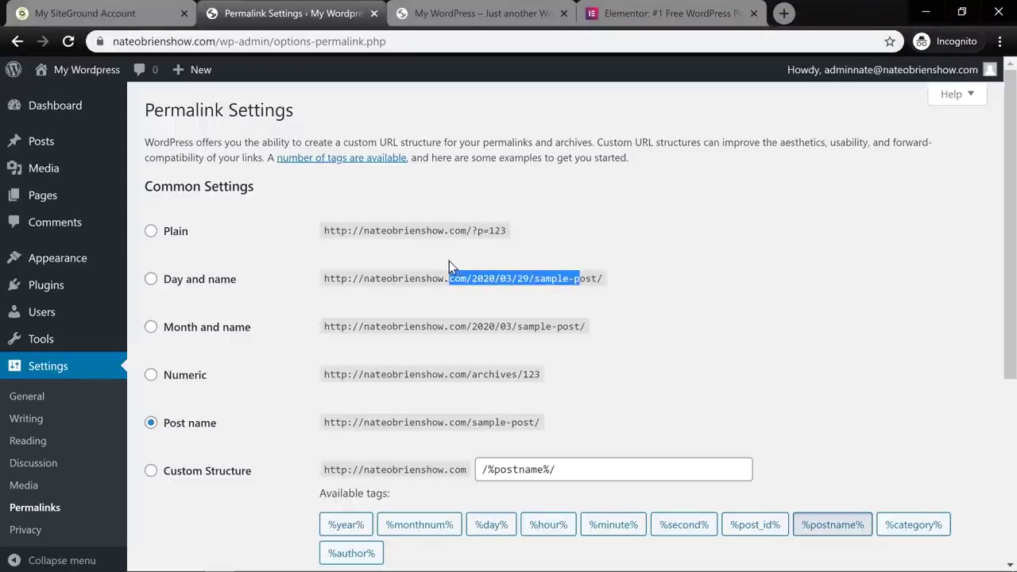
pyautogui.click(457, 258)
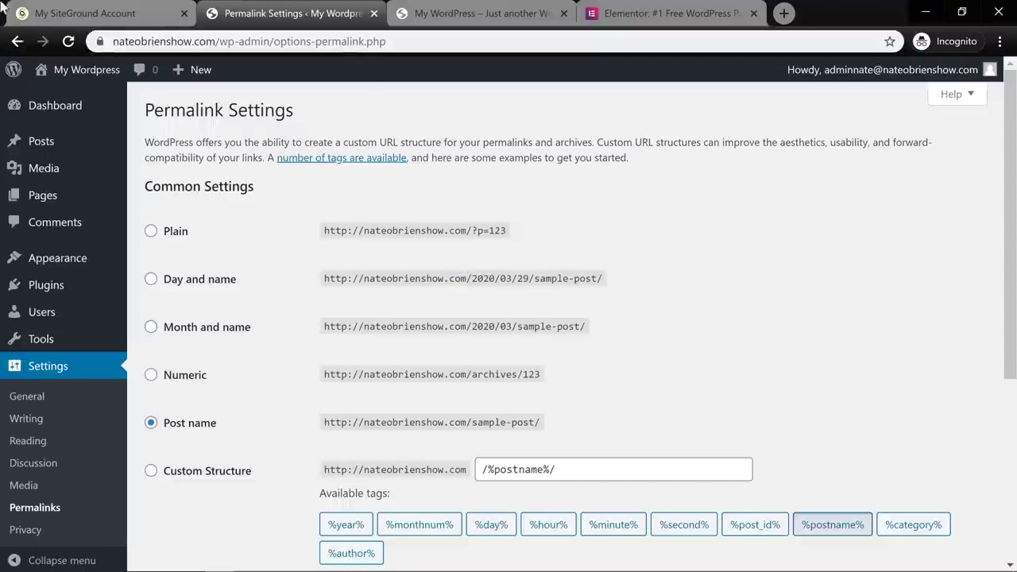
pyautogui.click(70, 105)
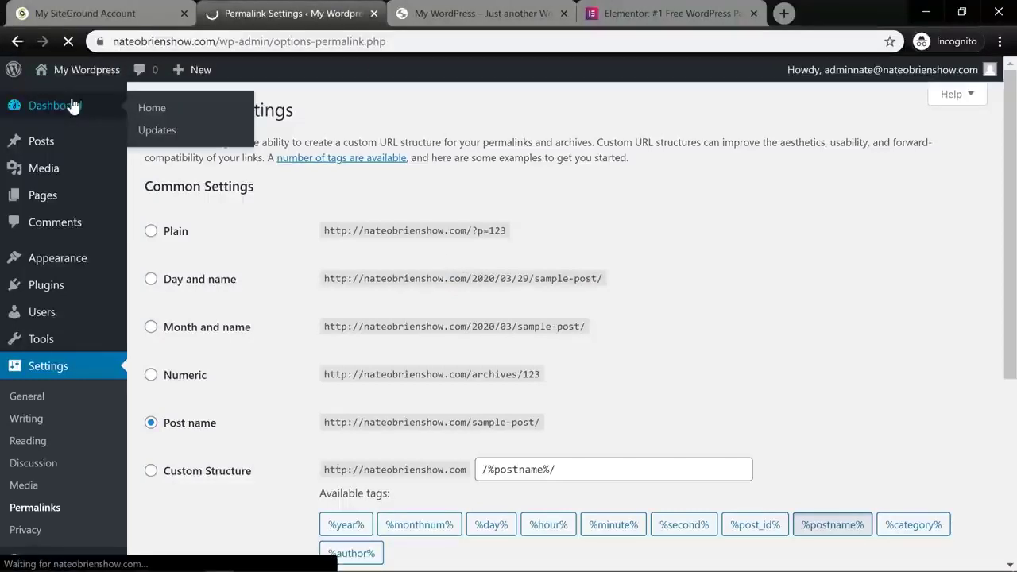